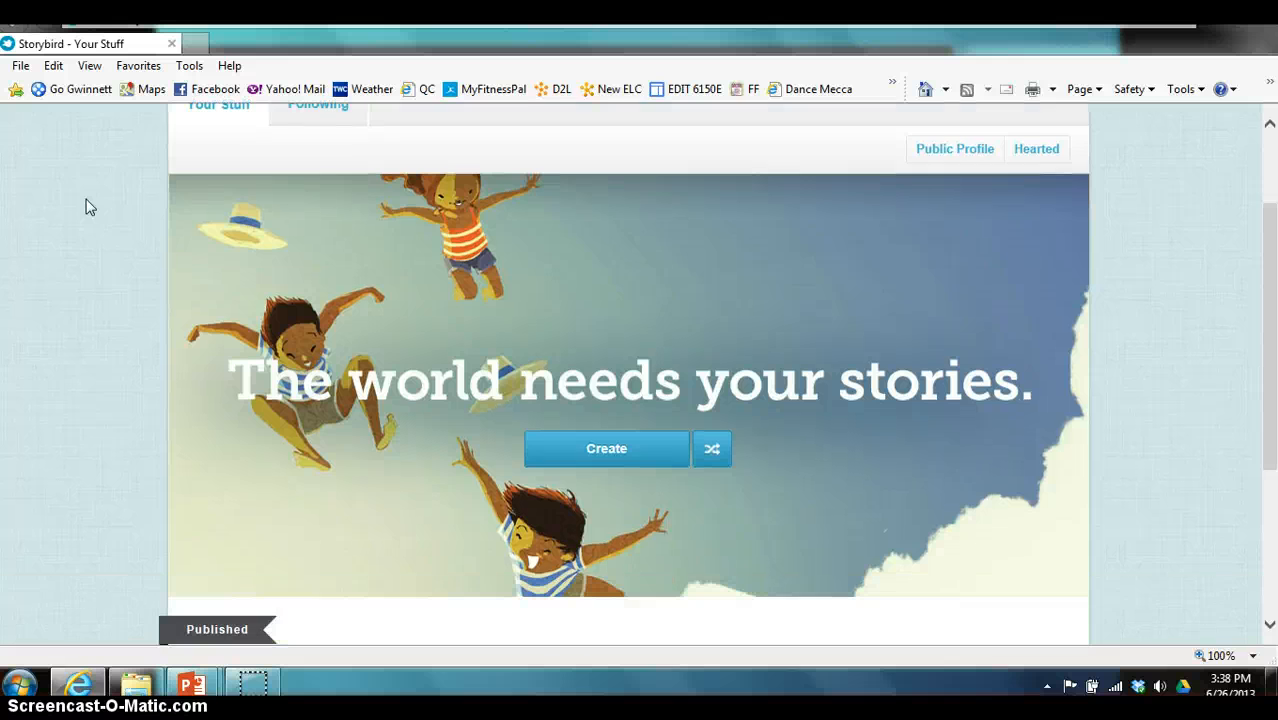
# Step: Open the artwork gallery for creating a new story
pyautogui.scroll(-1, 86, 206)
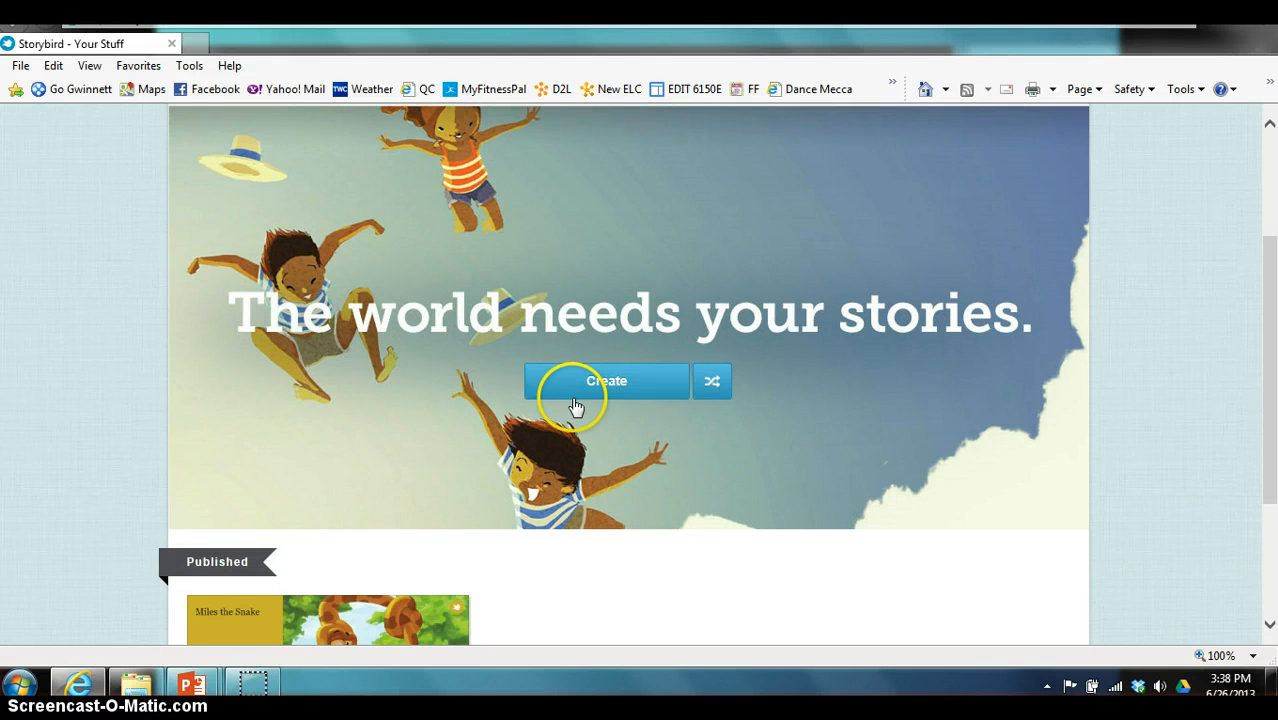
pyautogui.click(620, 383)
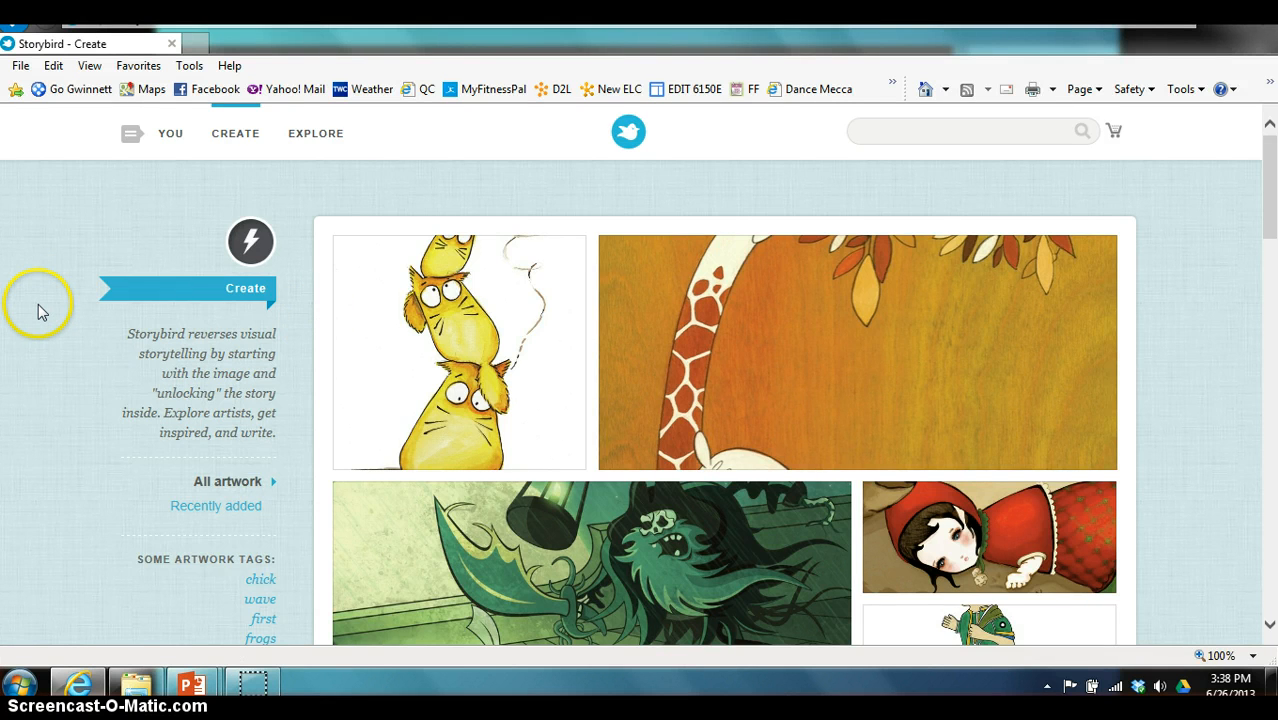
# Step: Browse the artwork gallery and its list of artwork tags for a picture to base a story on
pyautogui.scroll(-5, 38, 311)
pyautogui.scroll(-10, 38, 311)
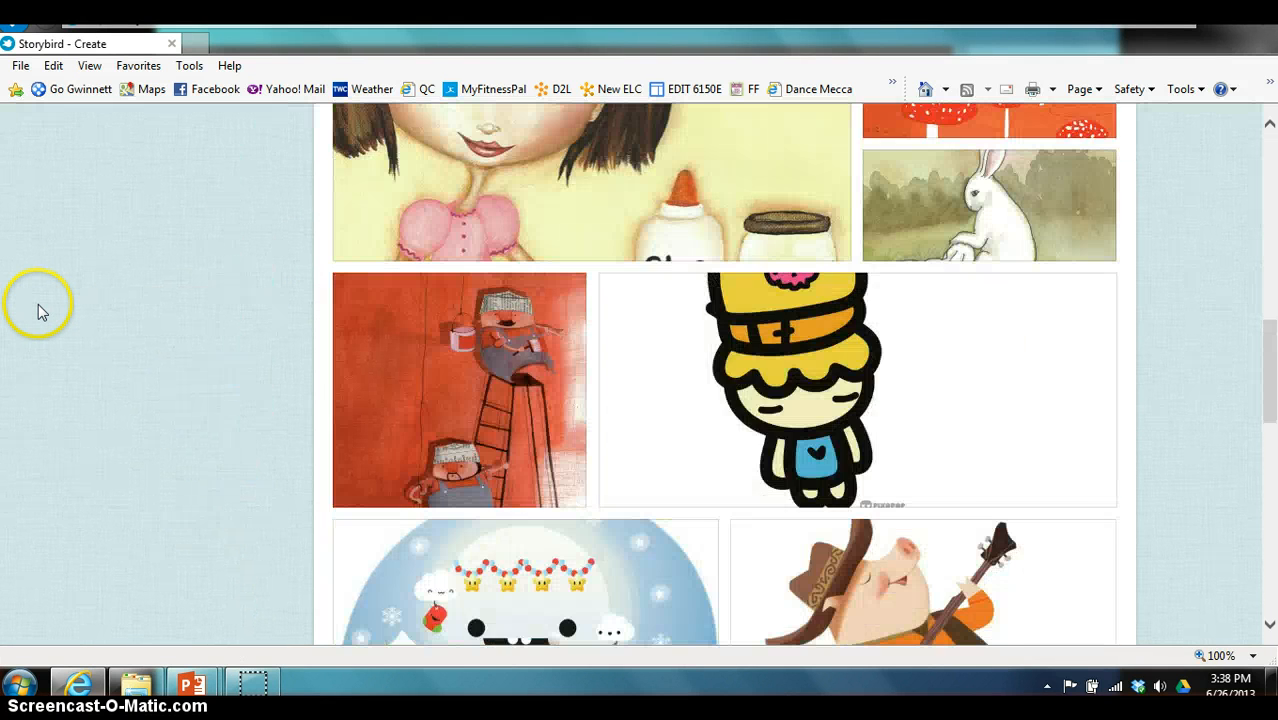
pyautogui.scroll(-5, 38, 311)
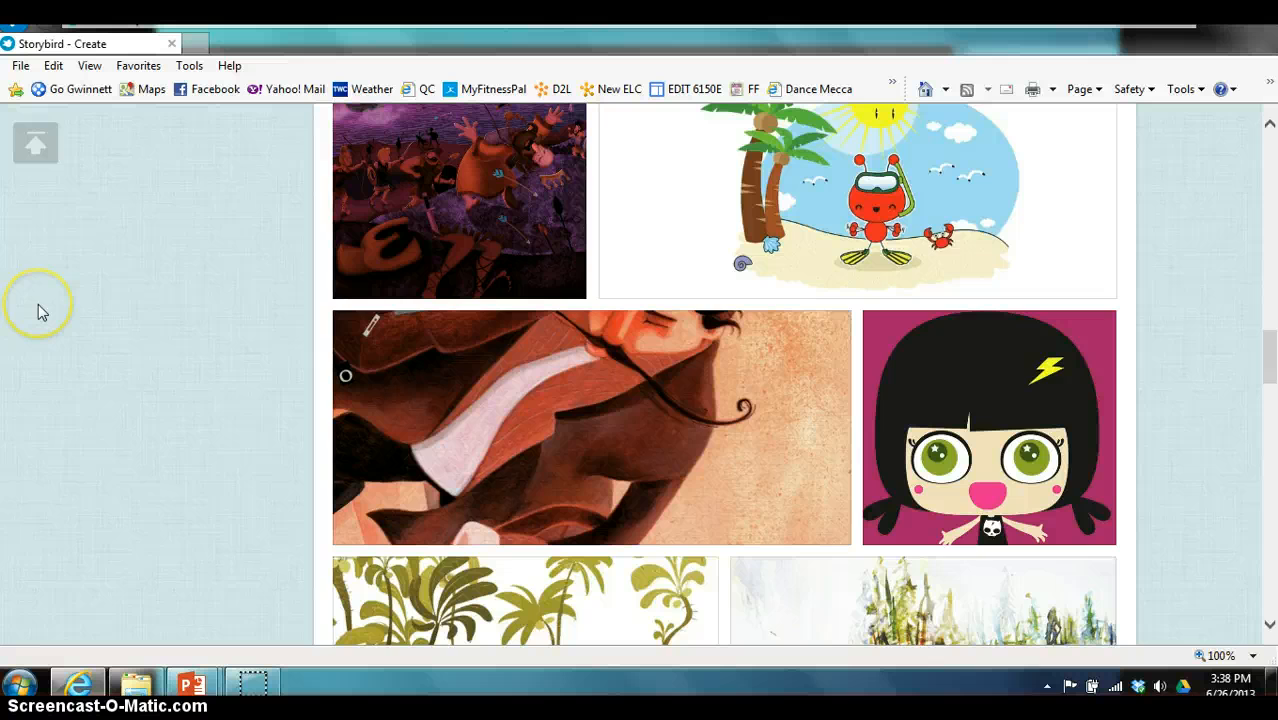
pyautogui.scroll(-12, 38, 311)
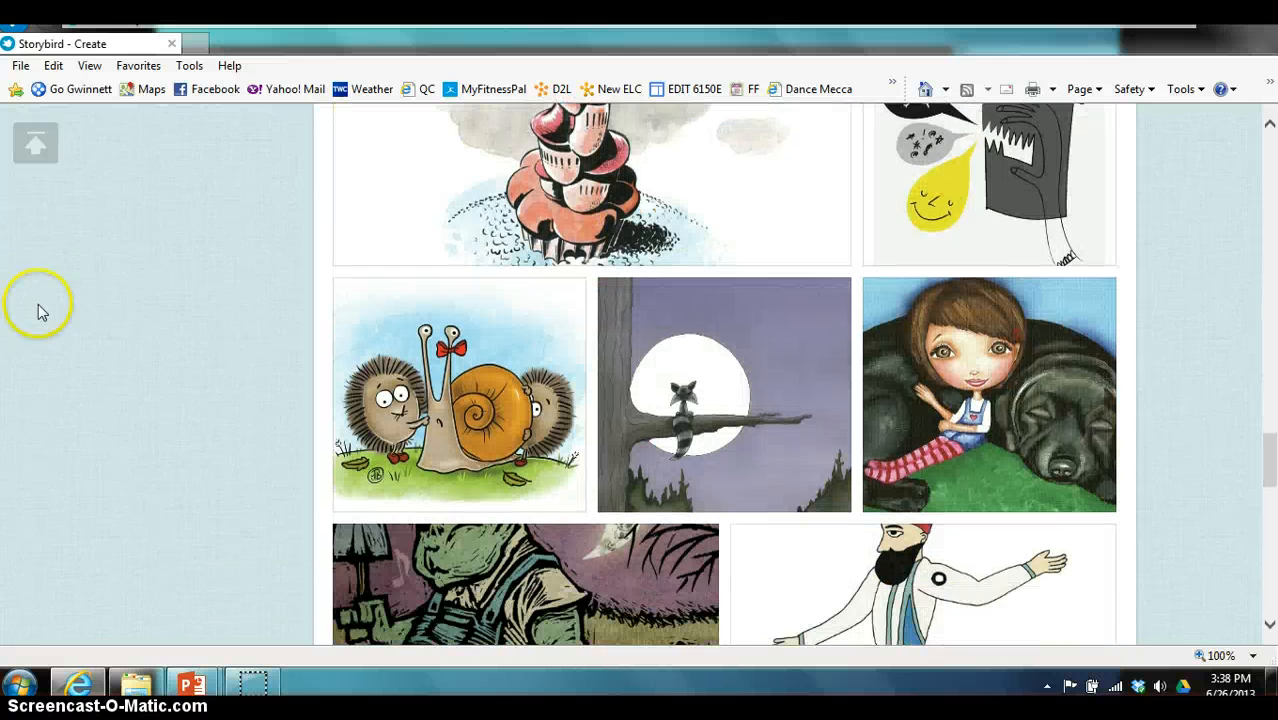
pyautogui.scroll(-10, 38, 311)
pyautogui.scroll(-5, 38, 311)
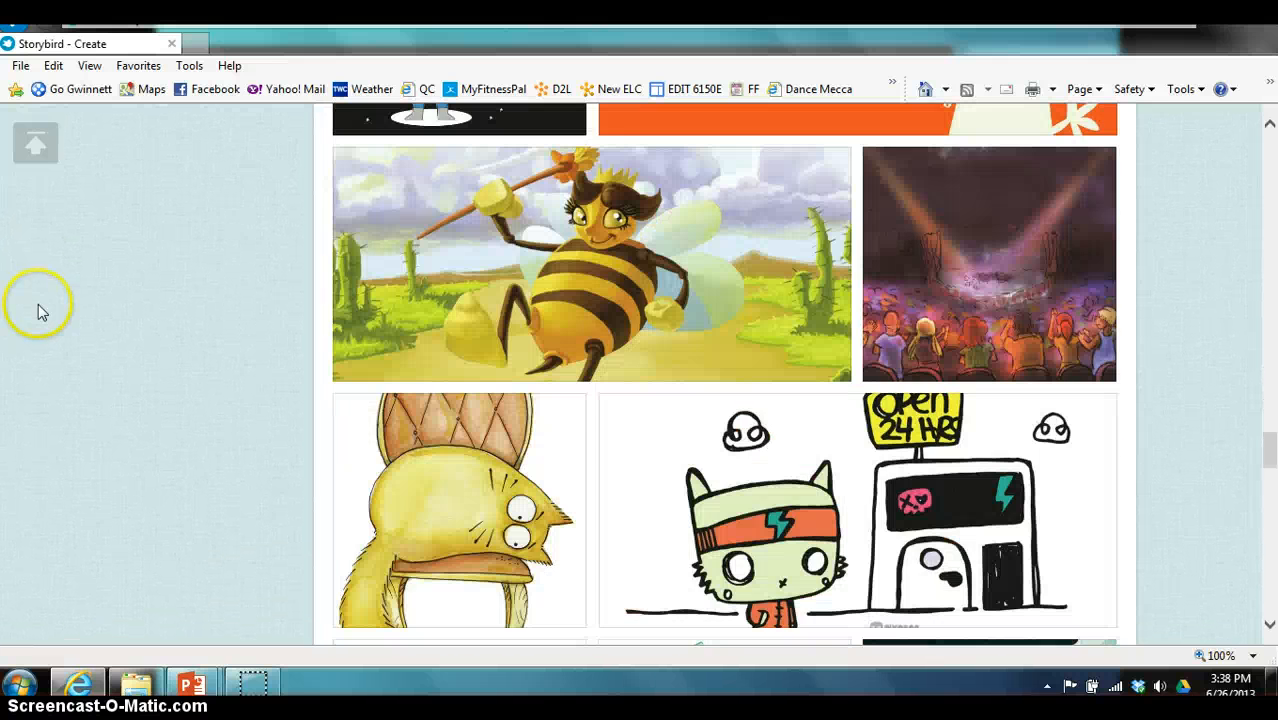
pyautogui.scroll(-10, 38, 311)
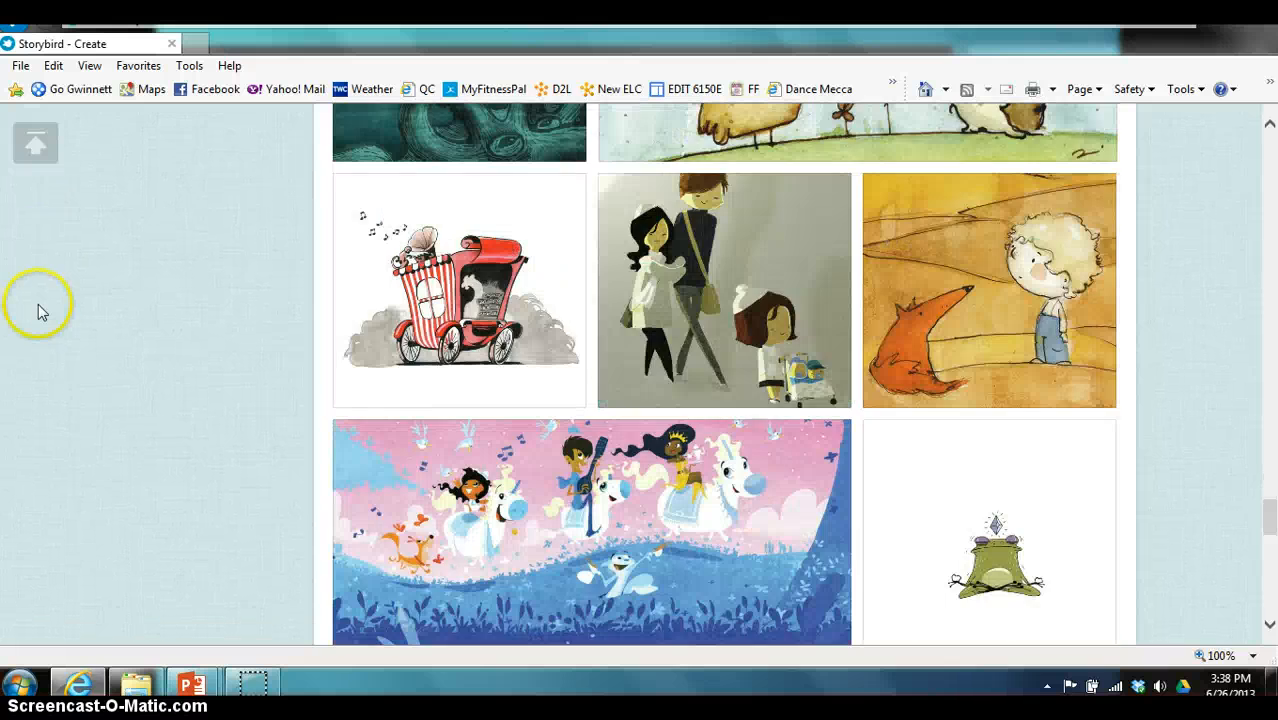
pyautogui.scroll(15, 38, 311)
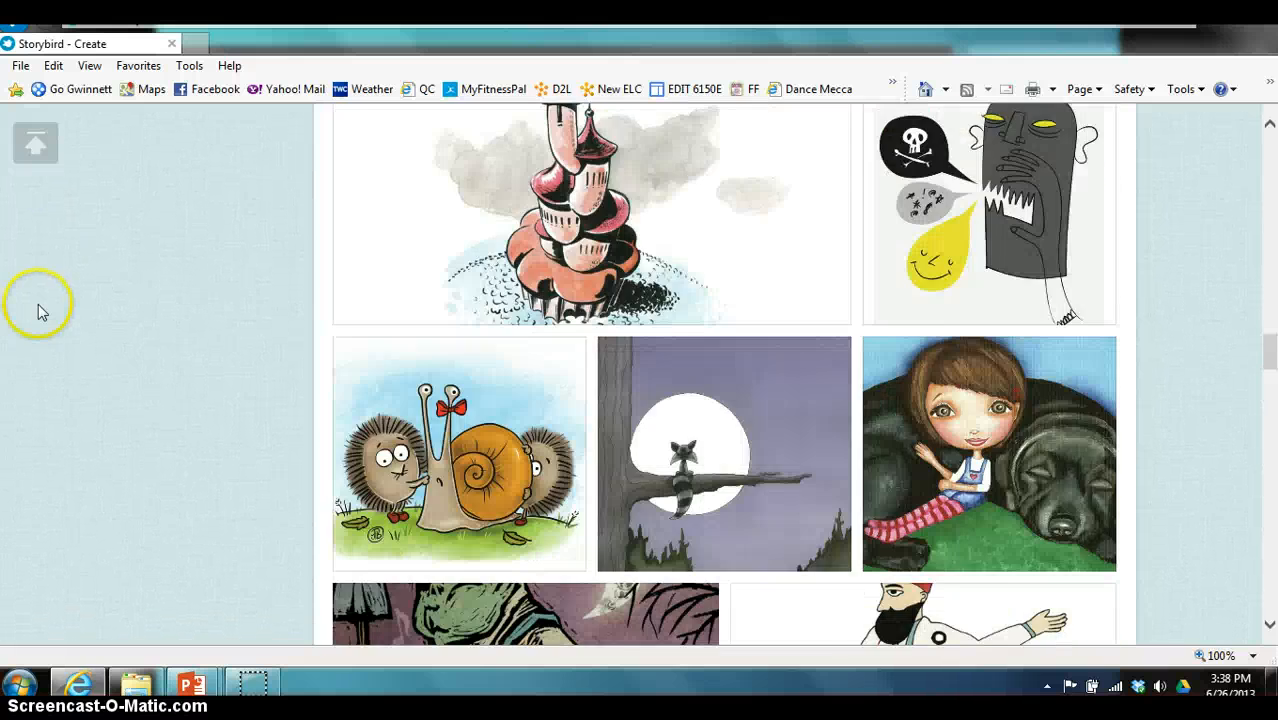
pyautogui.scroll(10, 38, 311)
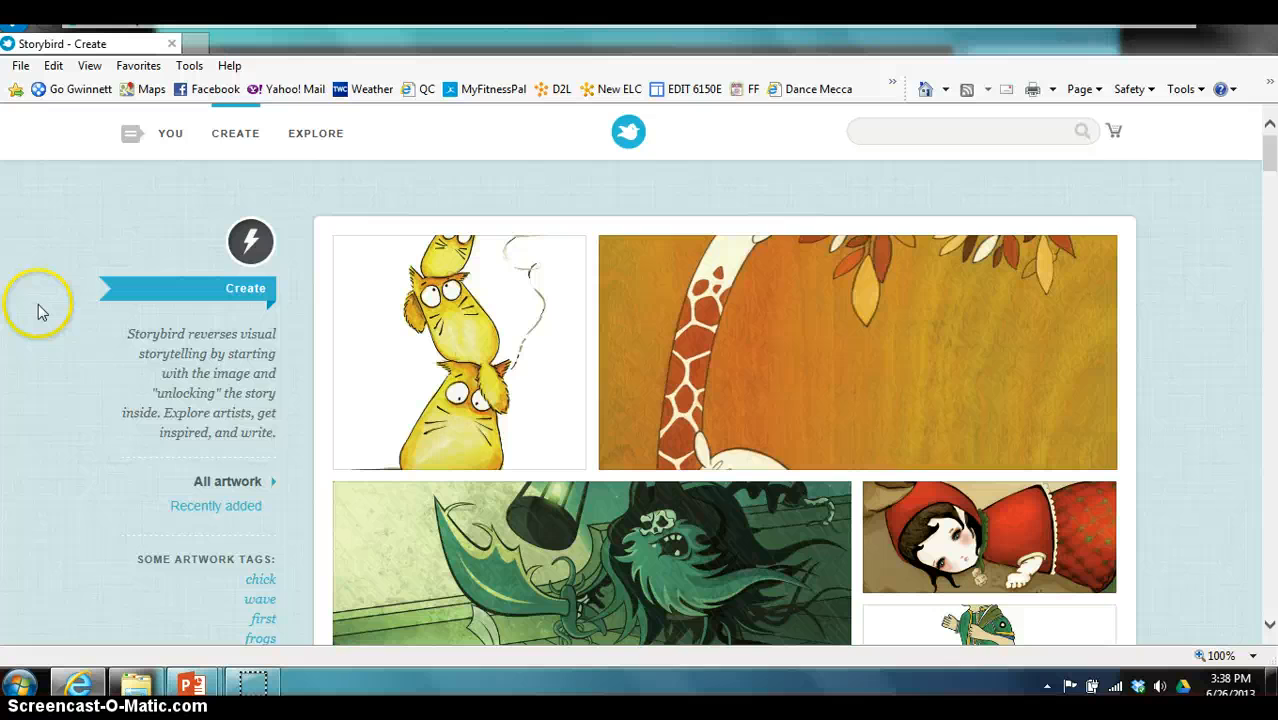
pyautogui.scroll(-5, 38, 311)
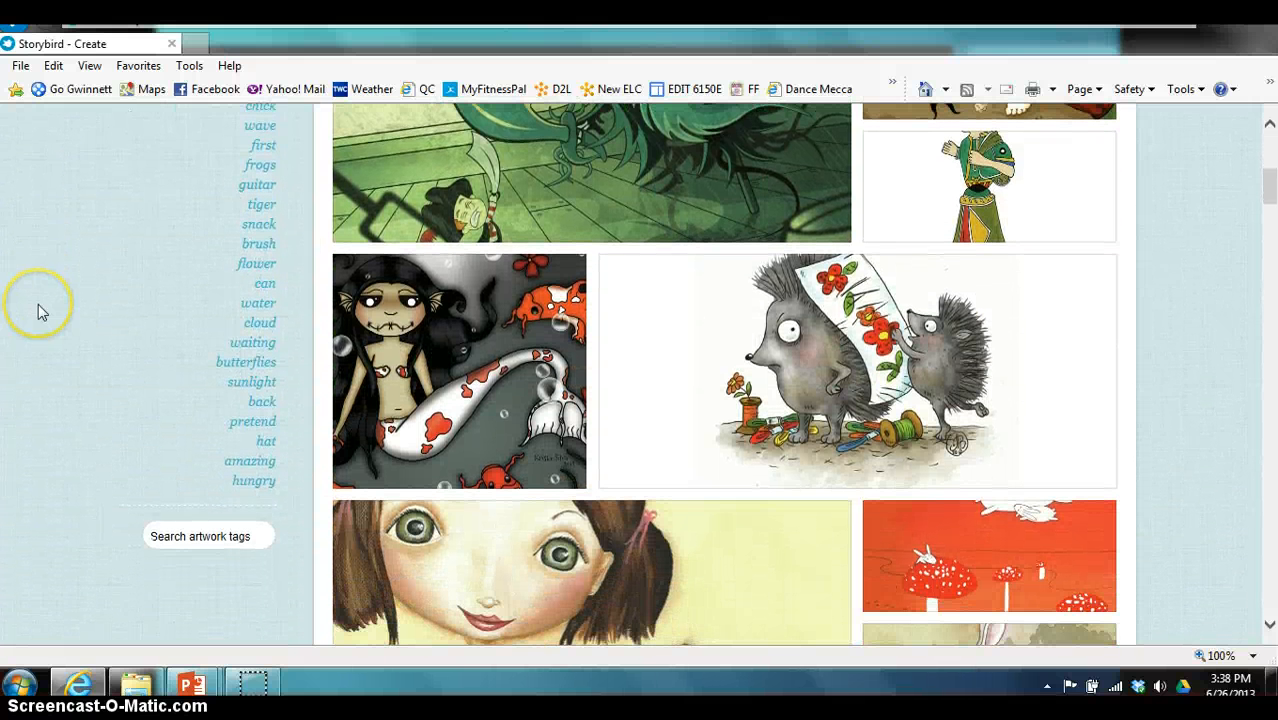
pyautogui.scroll(2, 38, 311)
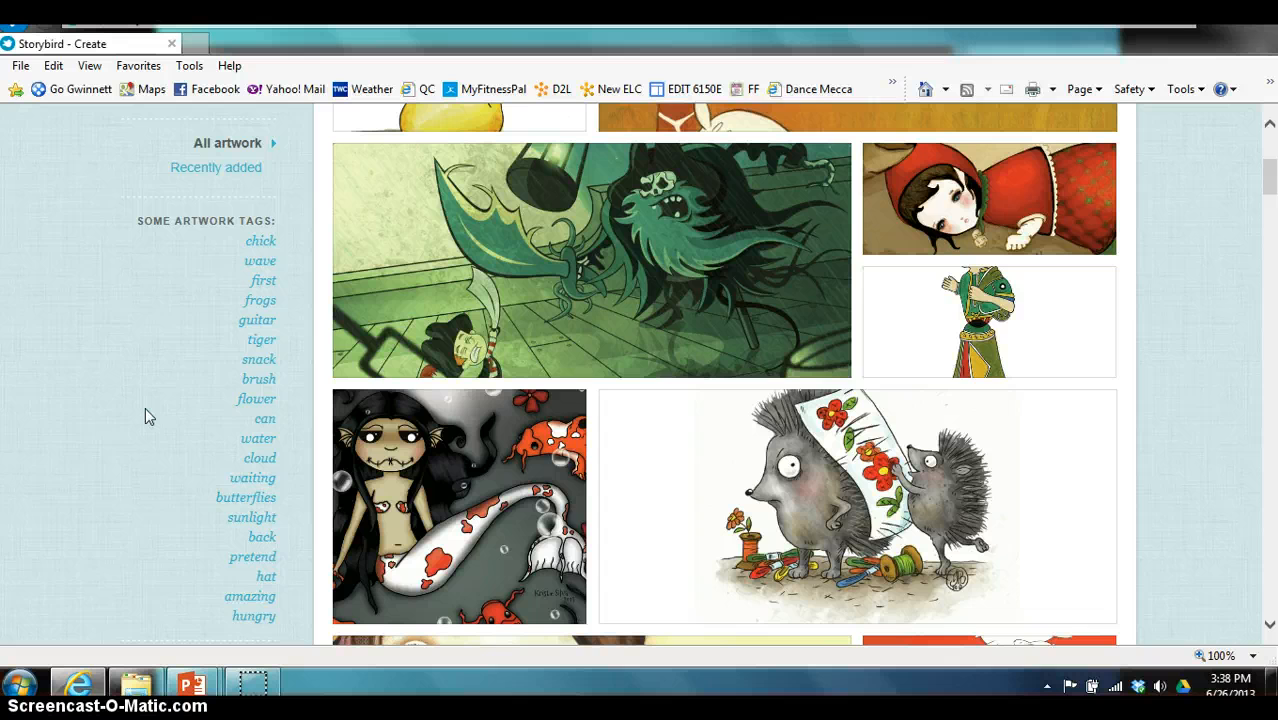
pyautogui.scroll(5, 145, 408)
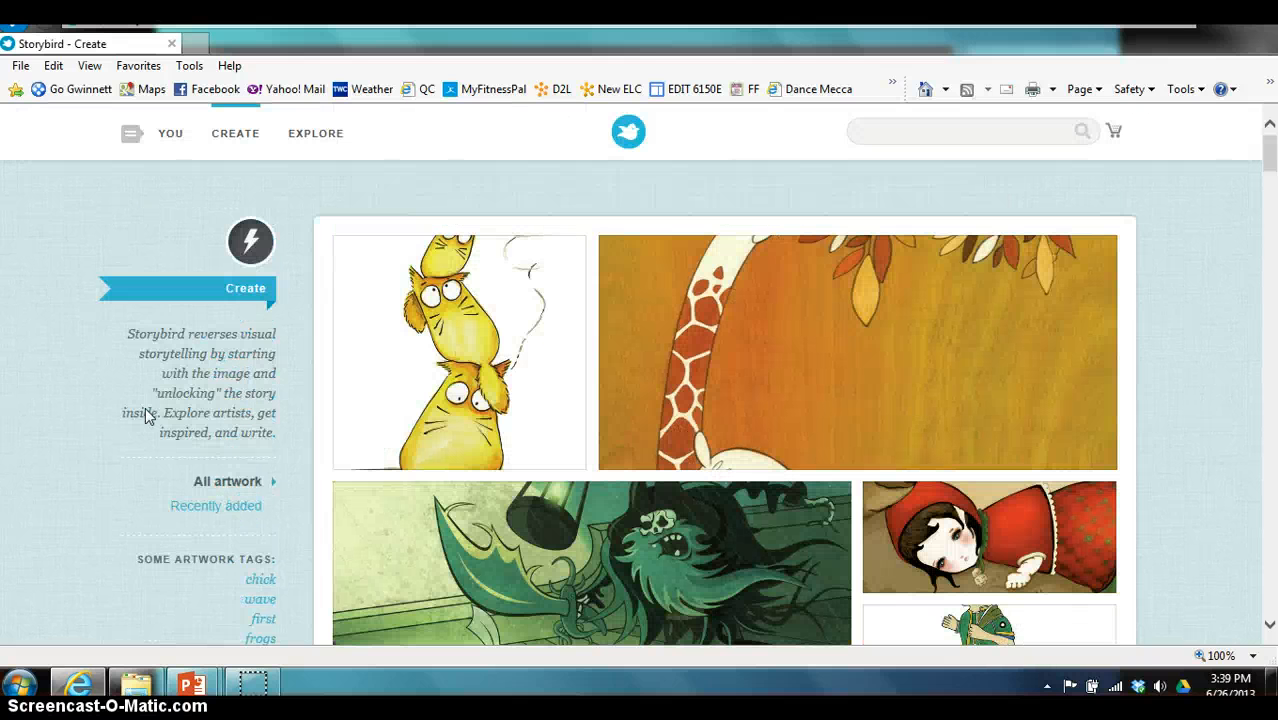
pyautogui.scroll(-5, 145, 410)
pyautogui.scroll(-5, 145, 410)
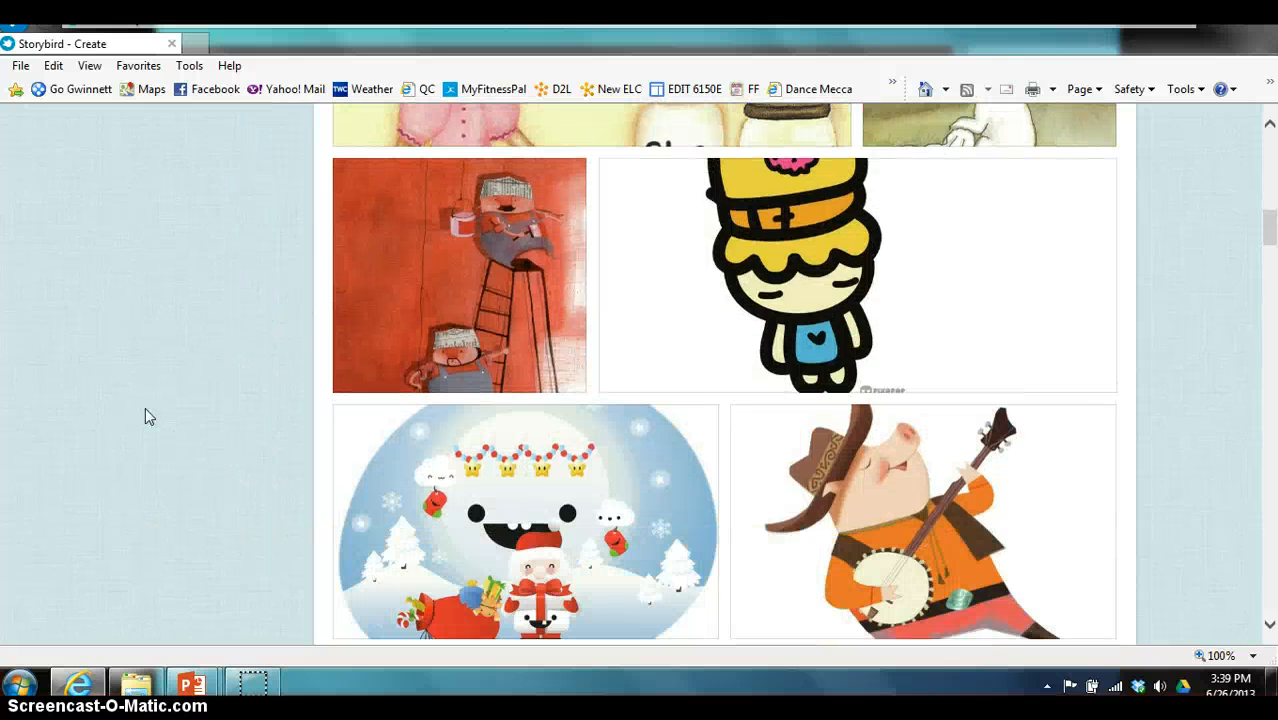
pyautogui.scroll(-5, 145, 409)
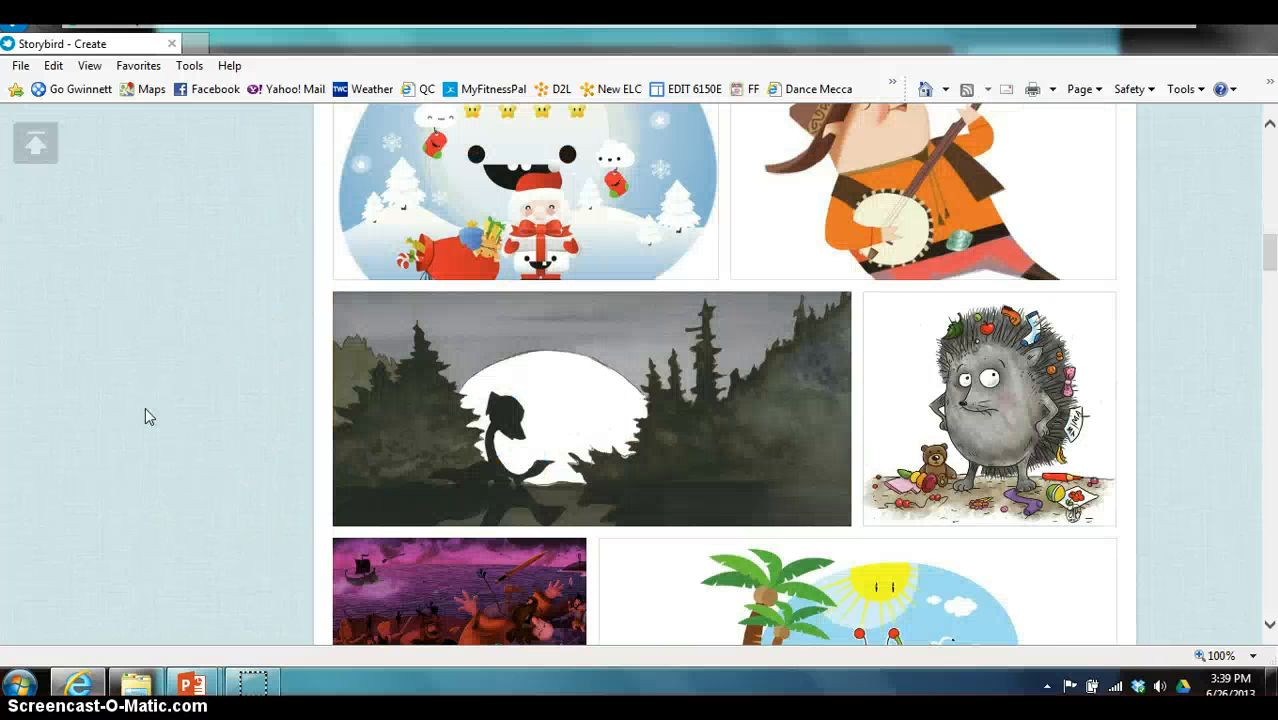
pyautogui.scroll(-6, 145, 417)
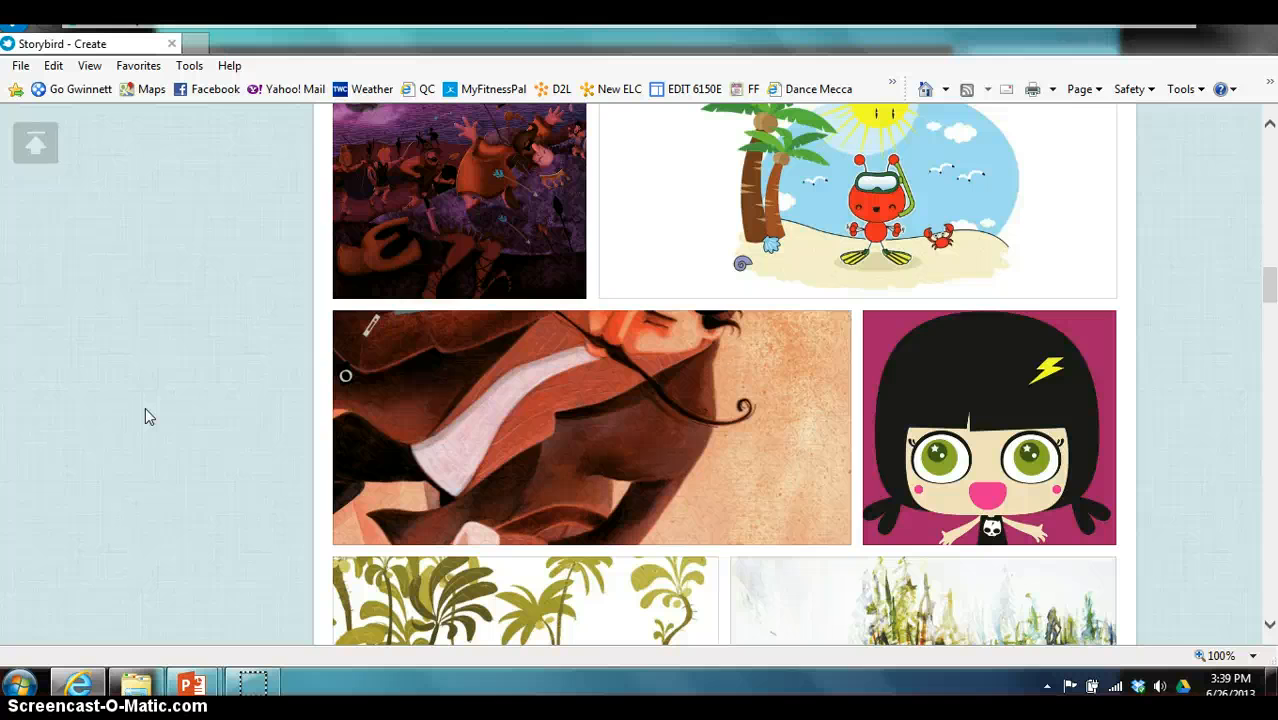
# Step: Choose the artwork "Red Ant at the beach 4" and use this art to start a new book
pyautogui.click(782, 244)
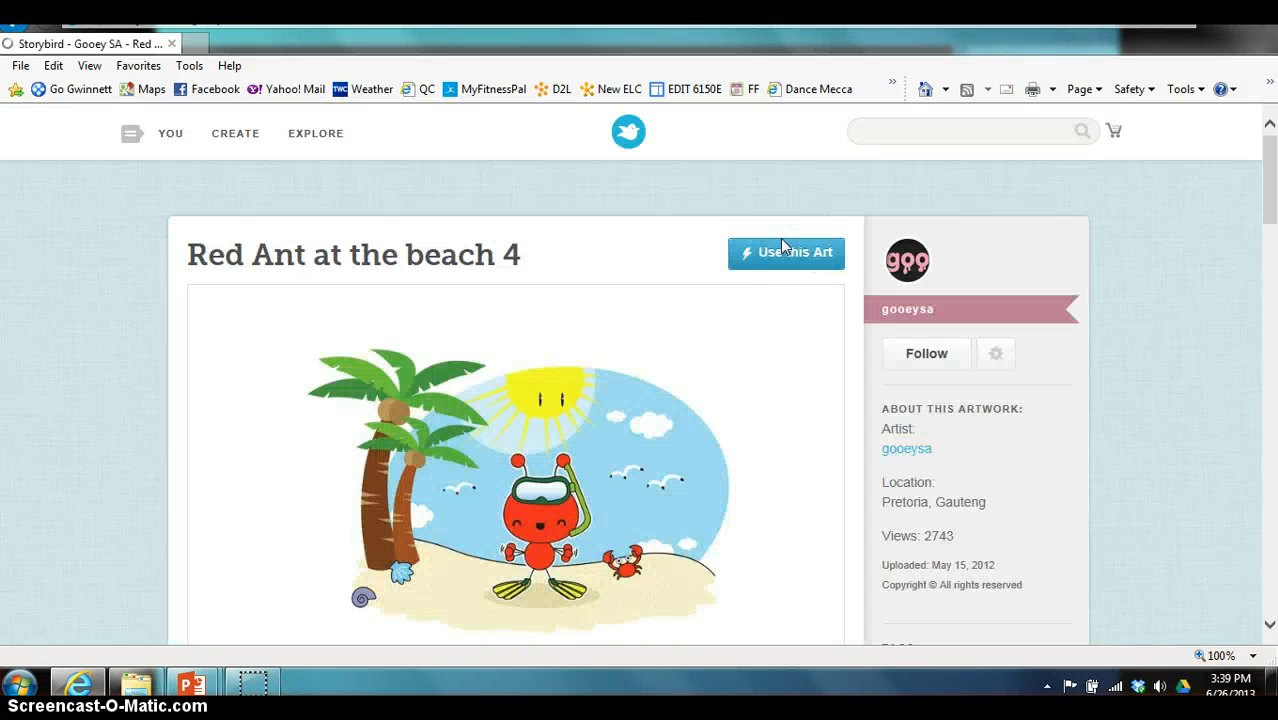
pyautogui.click(684, 234)
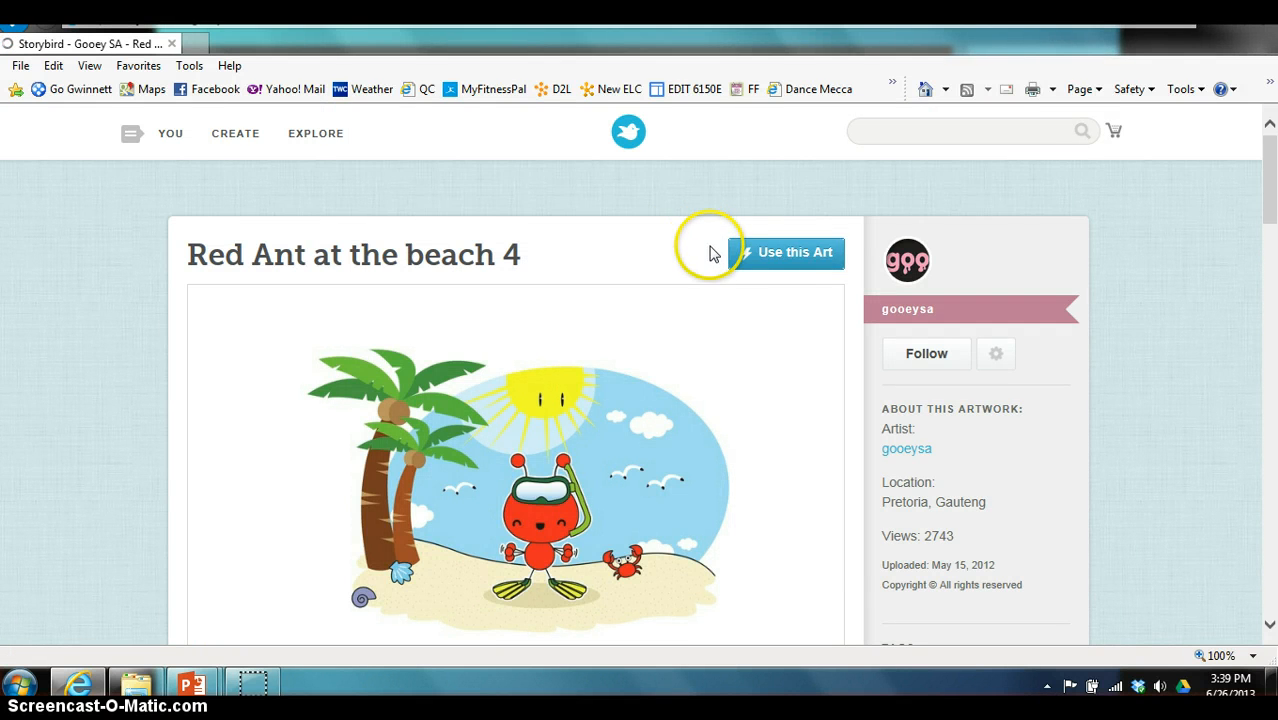
pyautogui.click(745, 255)
pyautogui.click(760, 343)
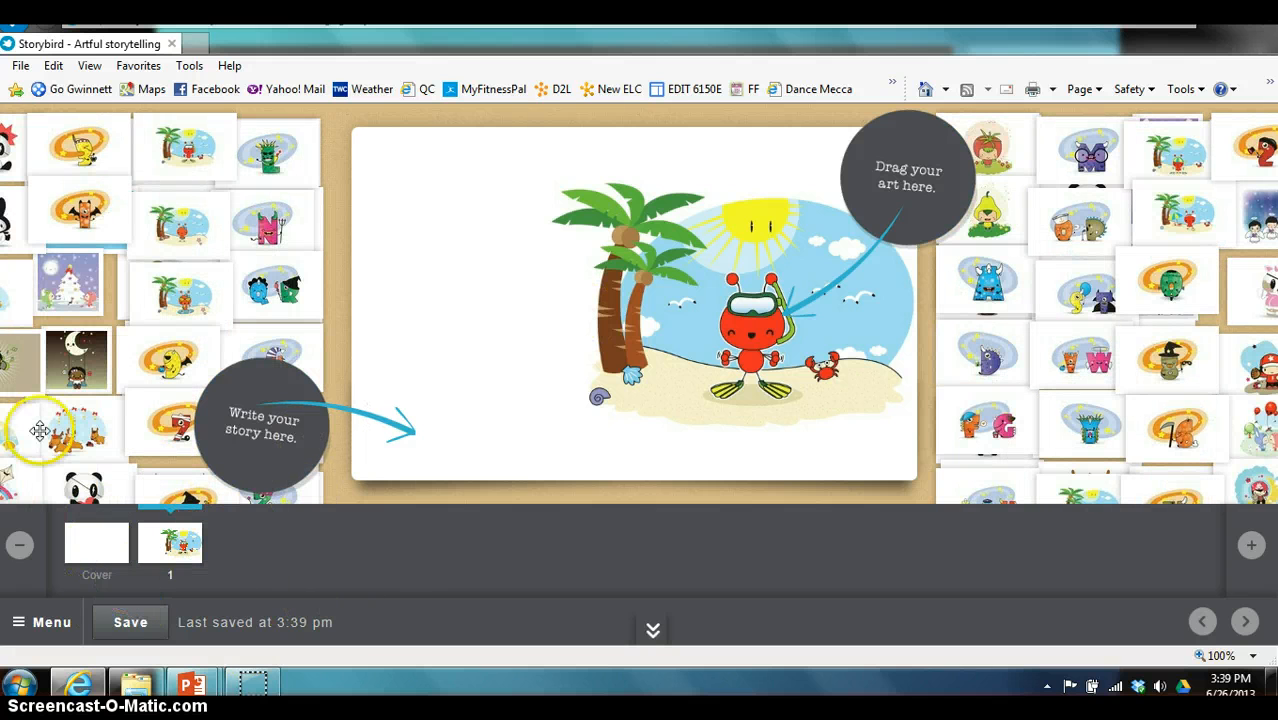
# Step: Open the book's cover to give it the red ant beach art with the brown color, and return to page 1
pyautogui.click(103, 569)
pyautogui.click(488, 571)
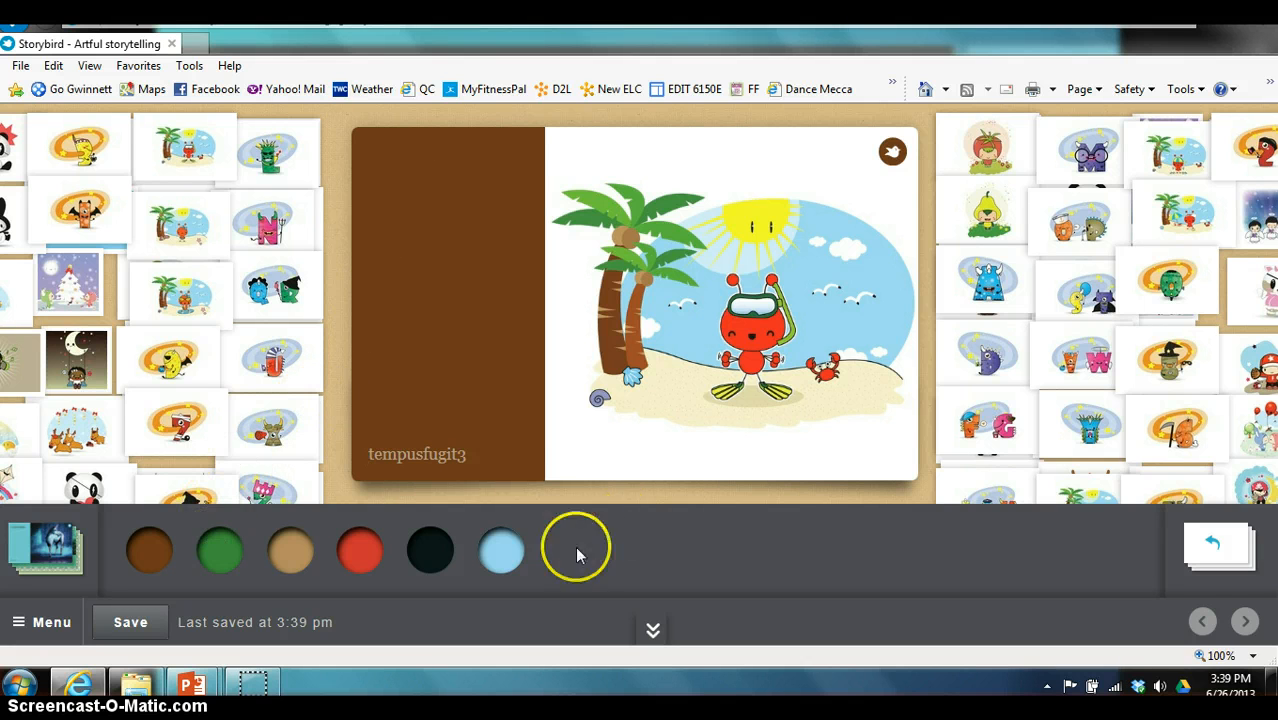
pyautogui.click(1233, 533)
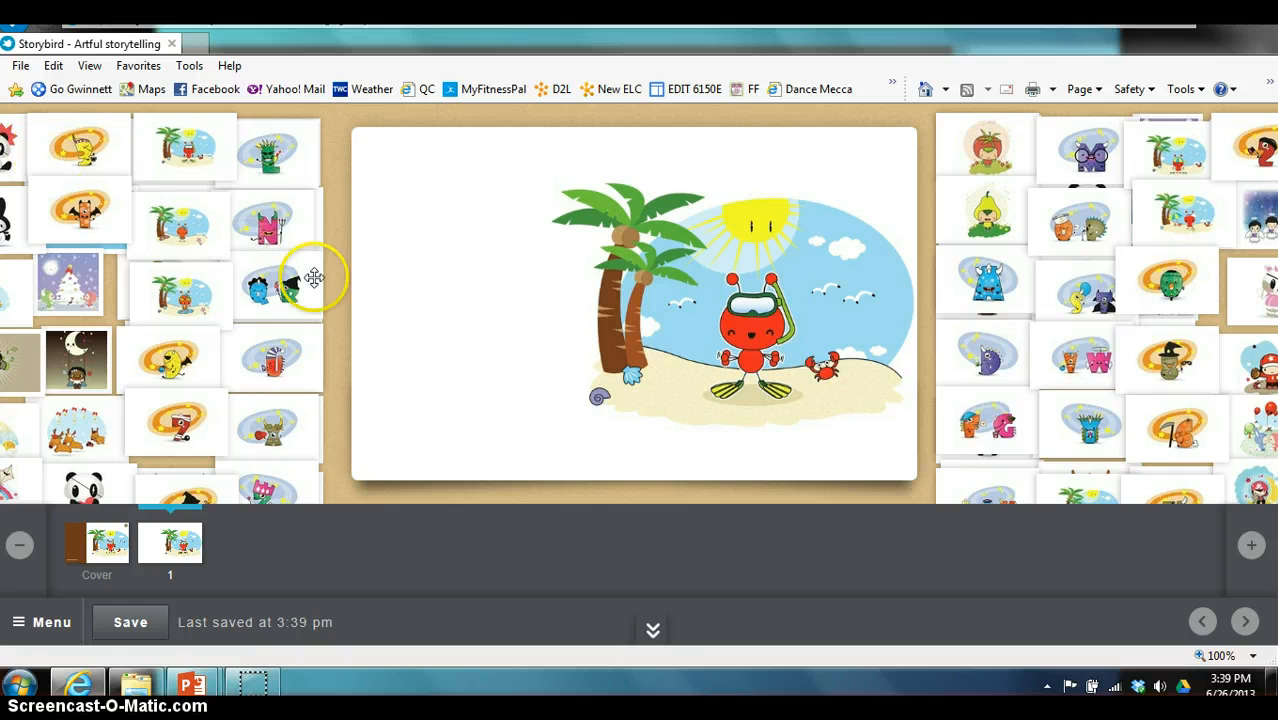
# Step: Examine the artworks spread out beside page 1, enlarging several such as the boy with music notes and the Christmas tree
pyautogui.moveTo(339, 304); pyautogui.dragTo(645, 237)
pyautogui.click(258, 370)
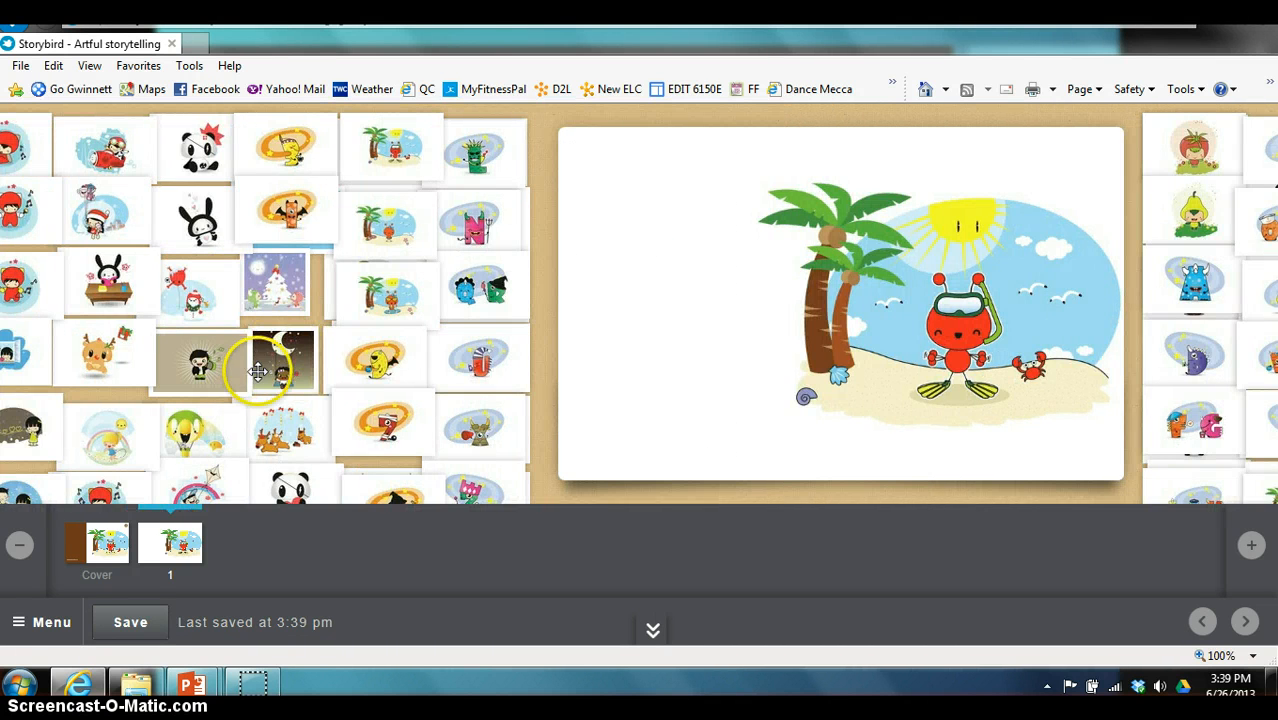
pyautogui.click(272, 300)
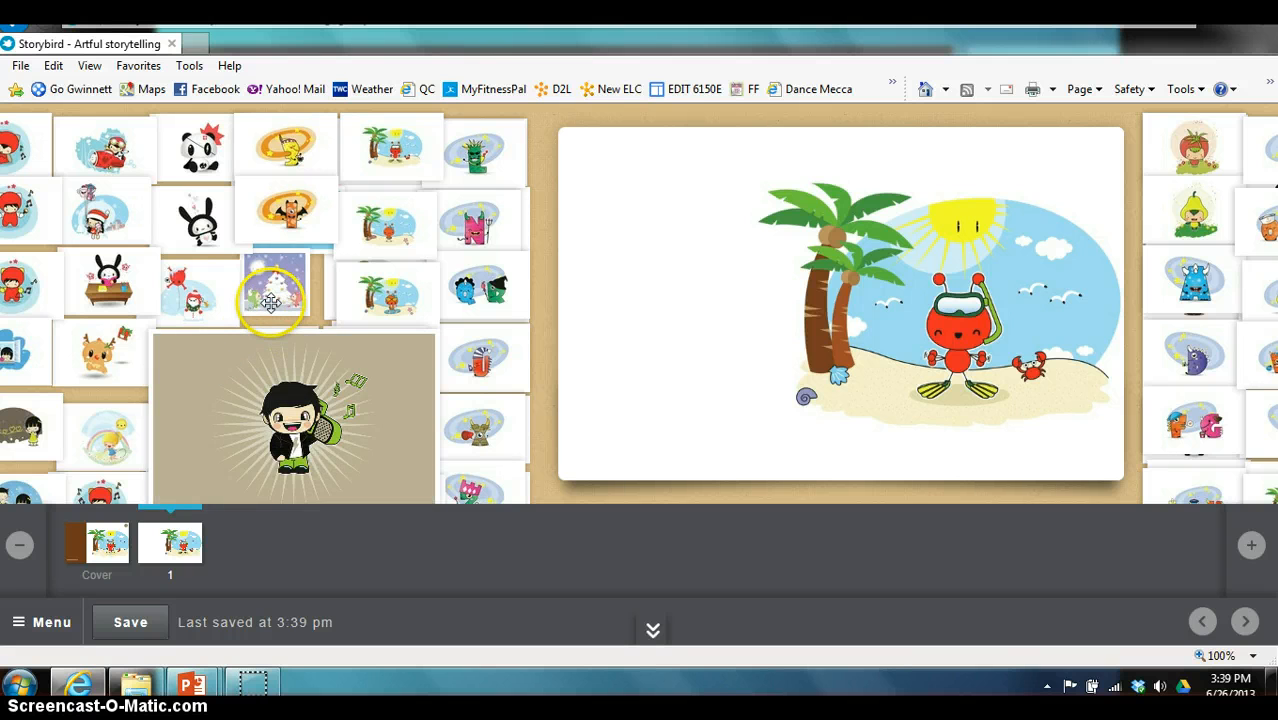
pyautogui.click(265, 228)
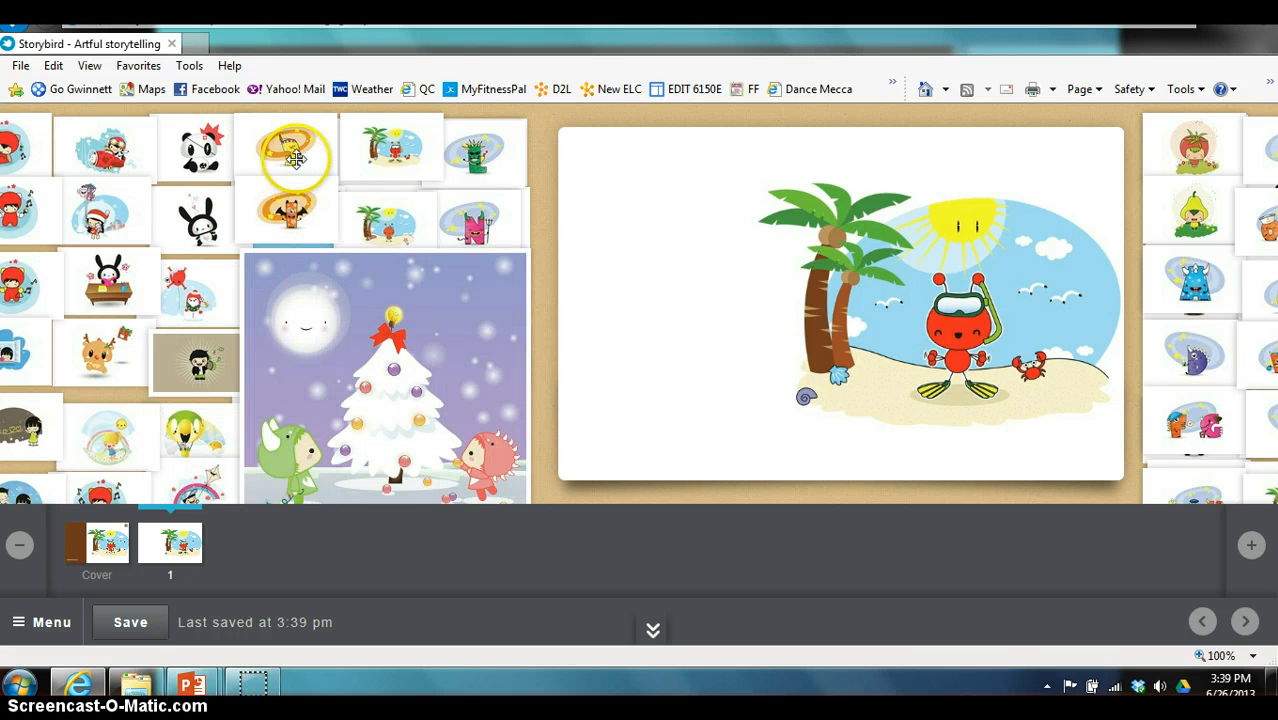
pyautogui.click(197, 199)
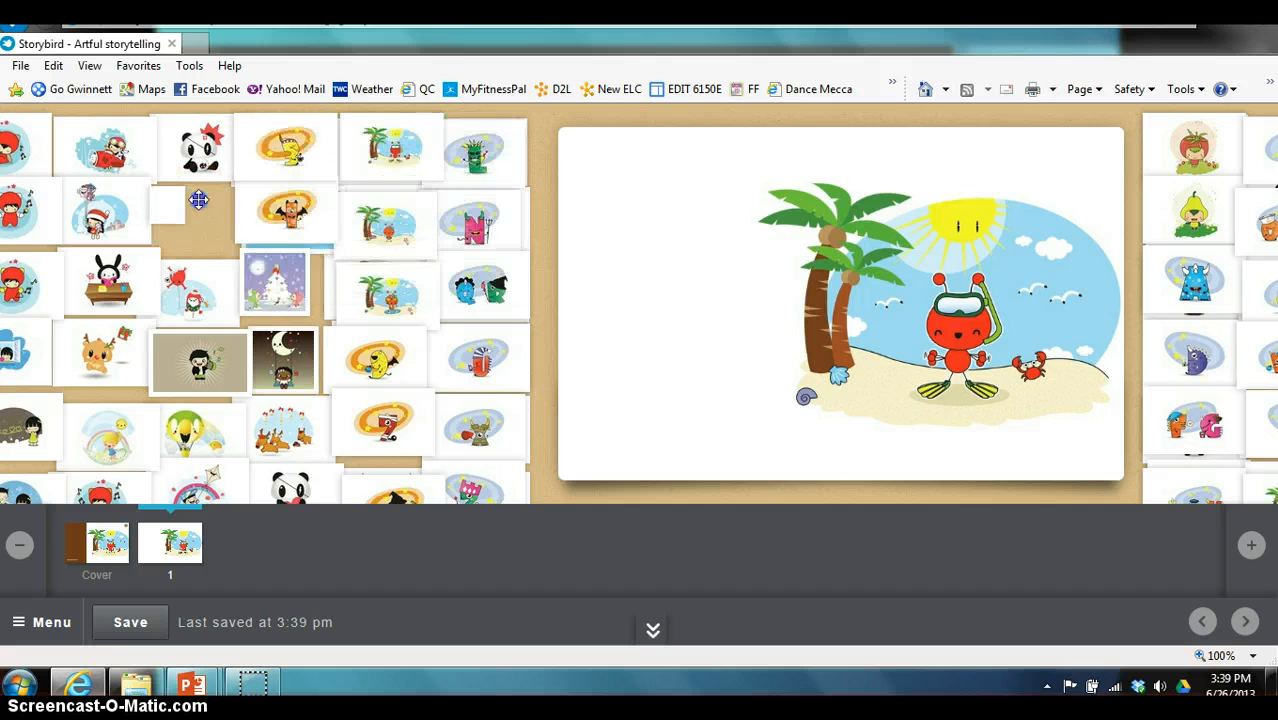
pyautogui.click(465, 165)
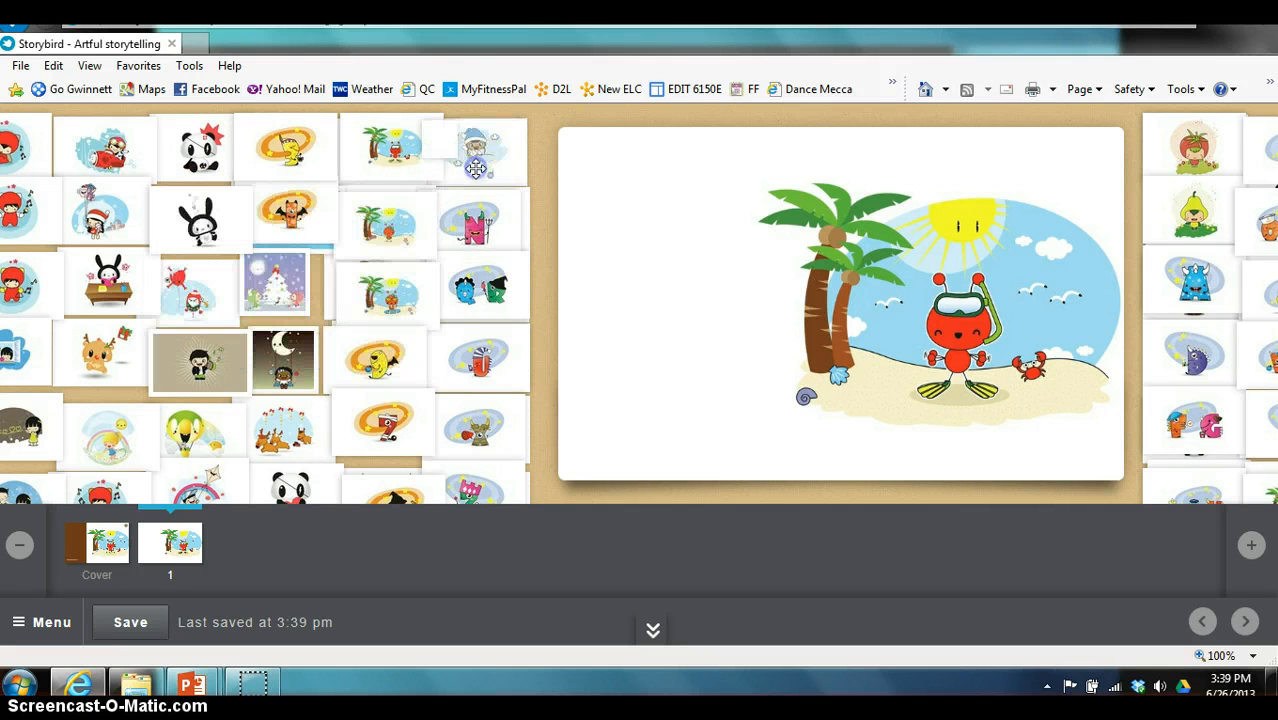
pyautogui.click(446, 358)
pyautogui.click(376, 249)
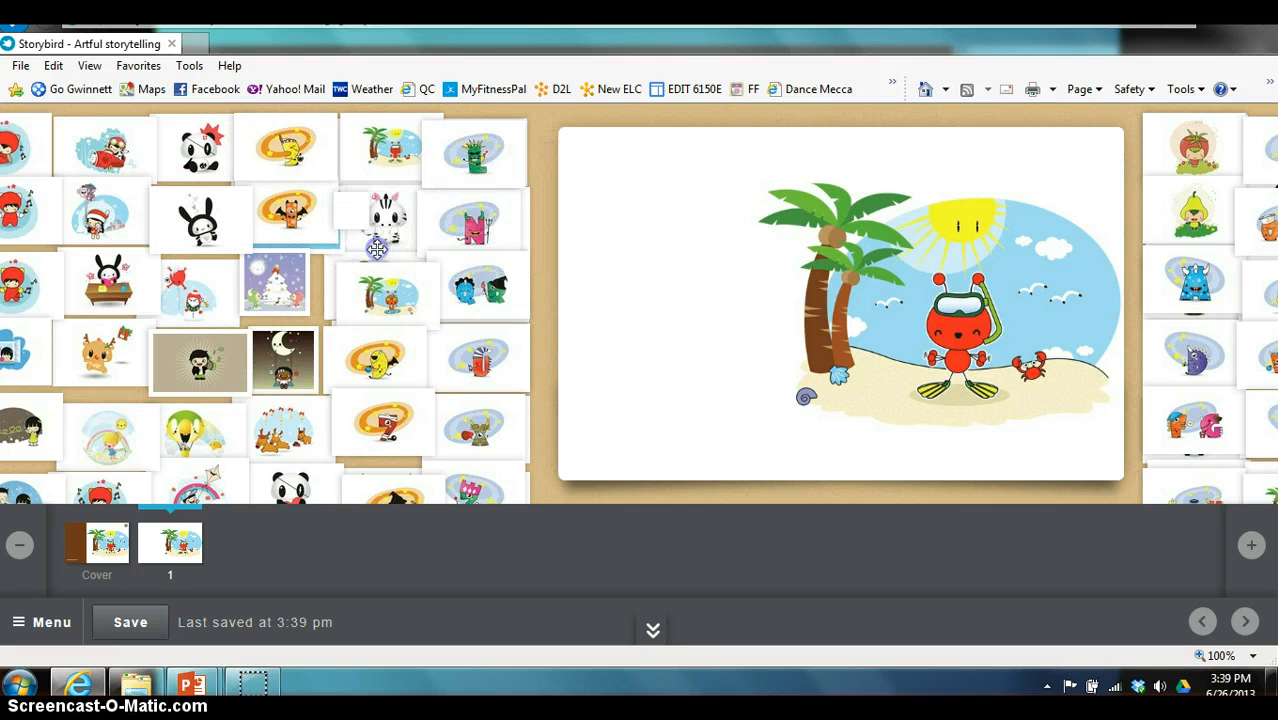
# Step: Move the artwork of the girl swinging from the moon to just above the Christmas tree picture
pyautogui.click(316, 340)
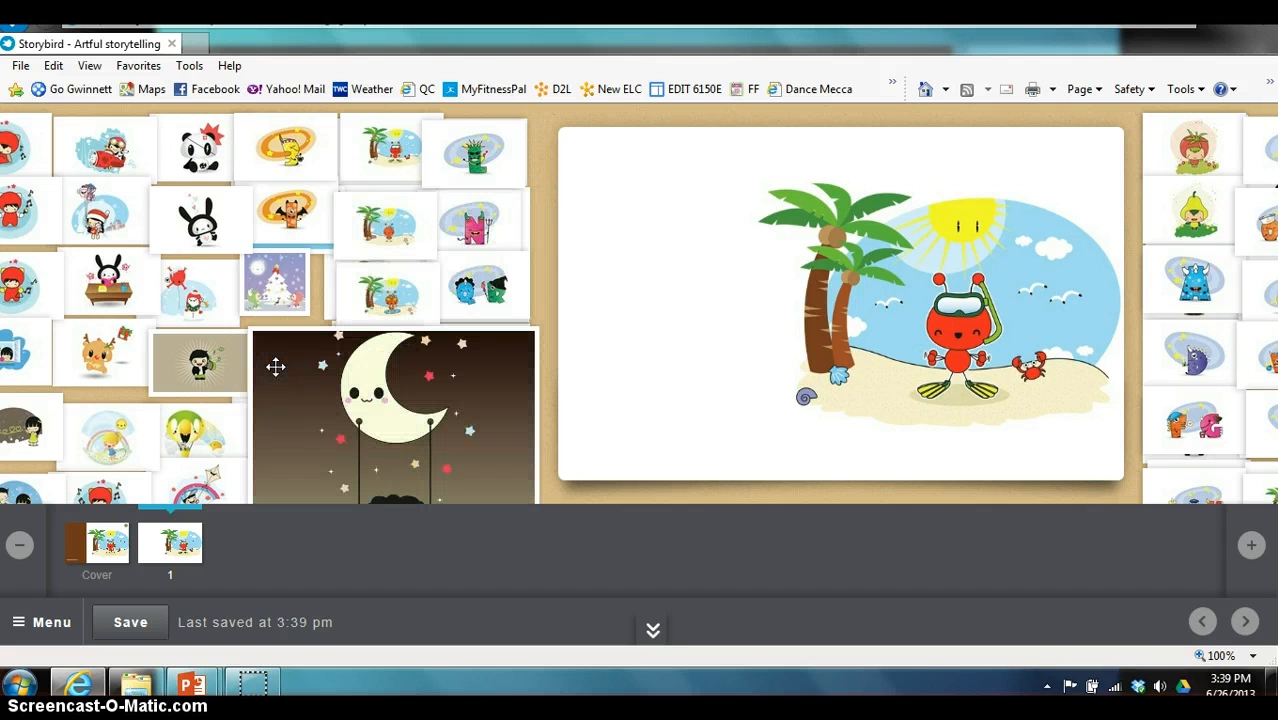
pyautogui.moveTo(275, 367); pyautogui.dragTo(281, 225)
pyautogui.click(281, 225)
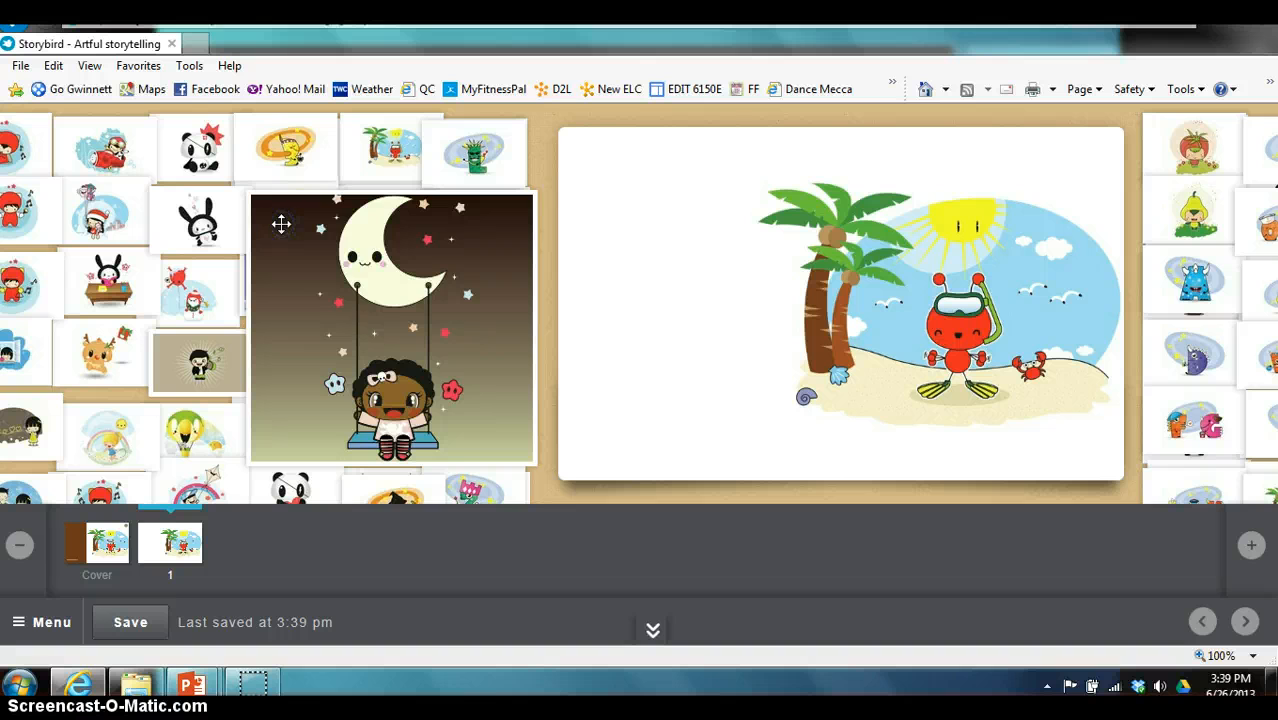
pyautogui.click(281, 224)
# Step: Replace the art on page 1 with the picture of the I, J and K letter monsters
pyautogui.click(379, 366)
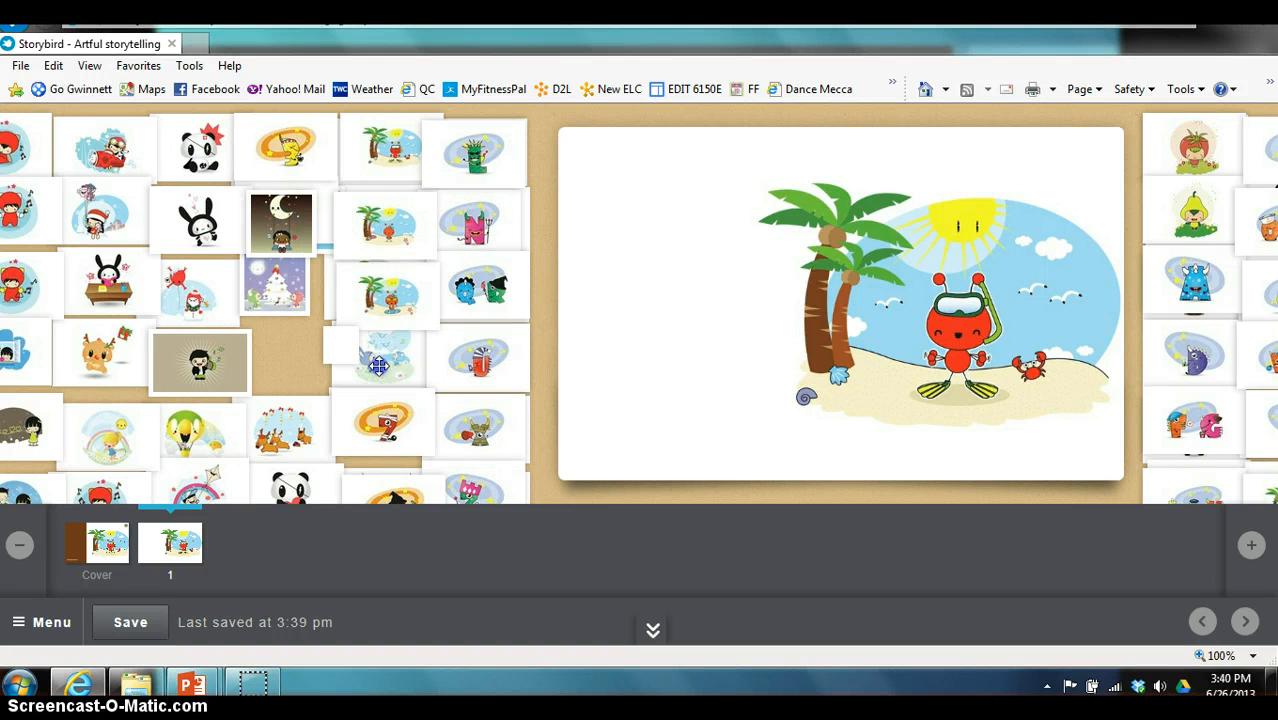
pyautogui.click(686, 324)
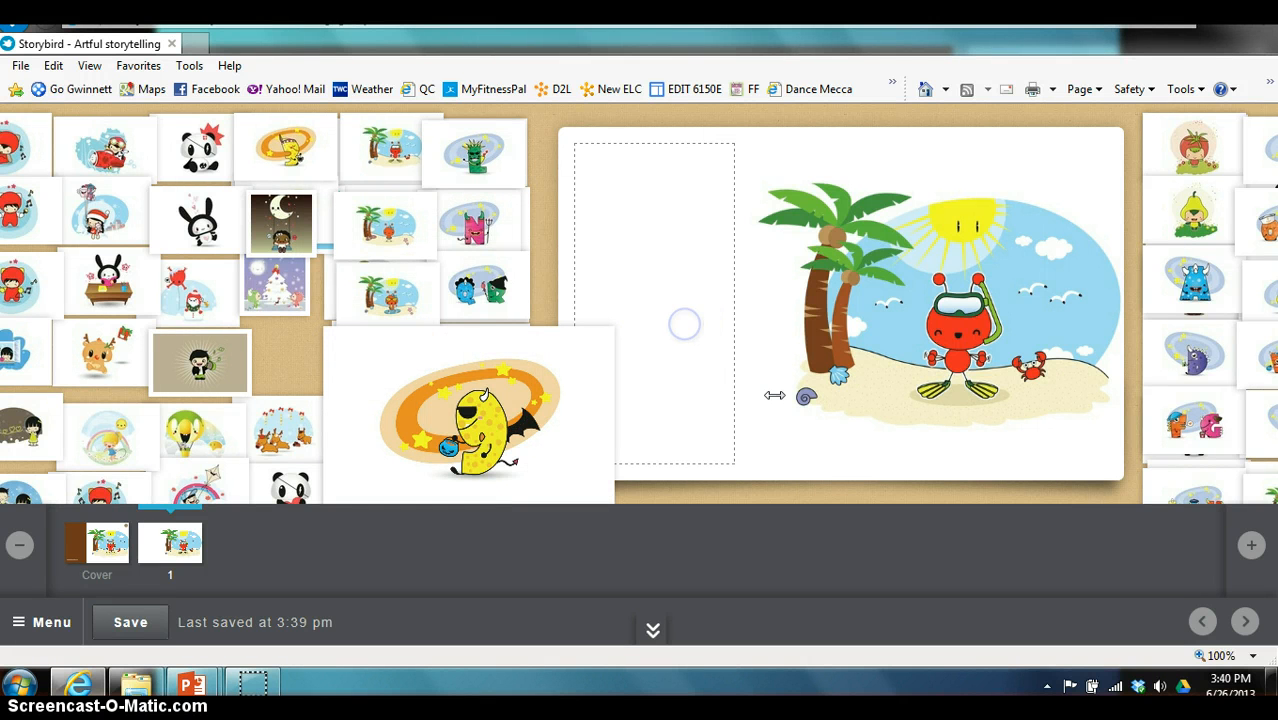
pyautogui.moveTo(866, 474); pyautogui.dragTo(487, 481)
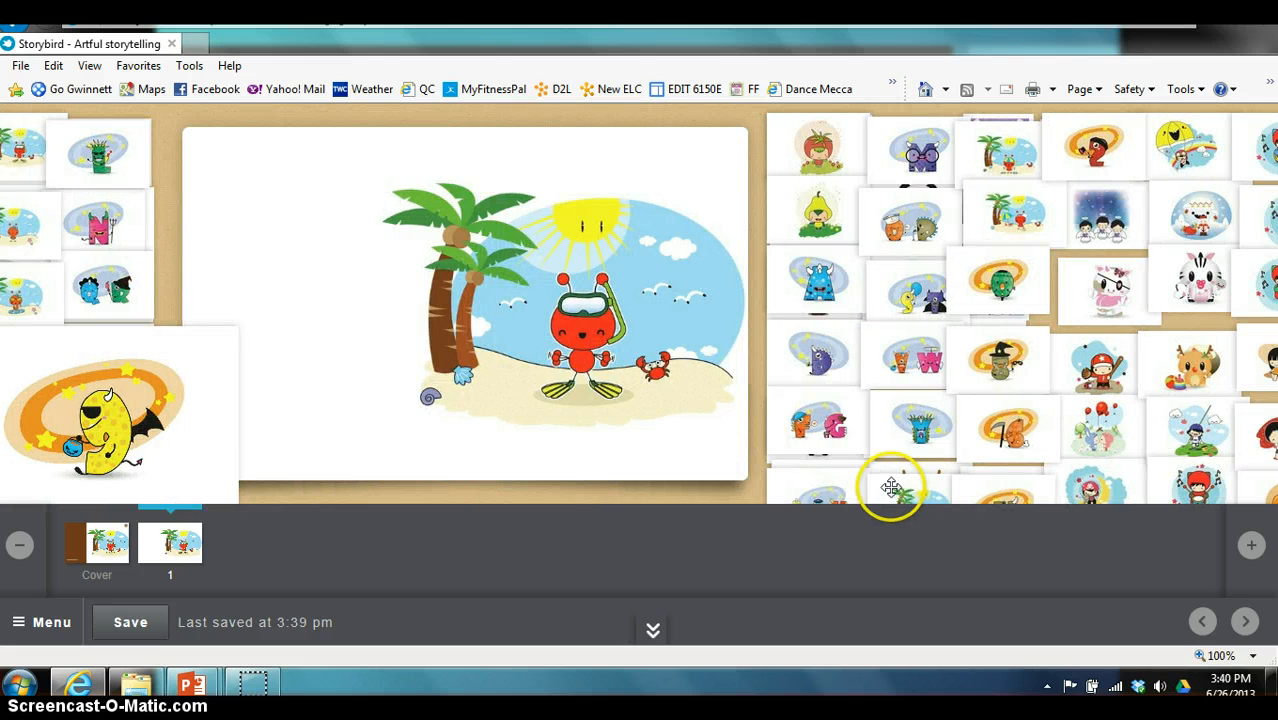
pyautogui.moveTo(890, 487); pyautogui.dragTo(685, 422)
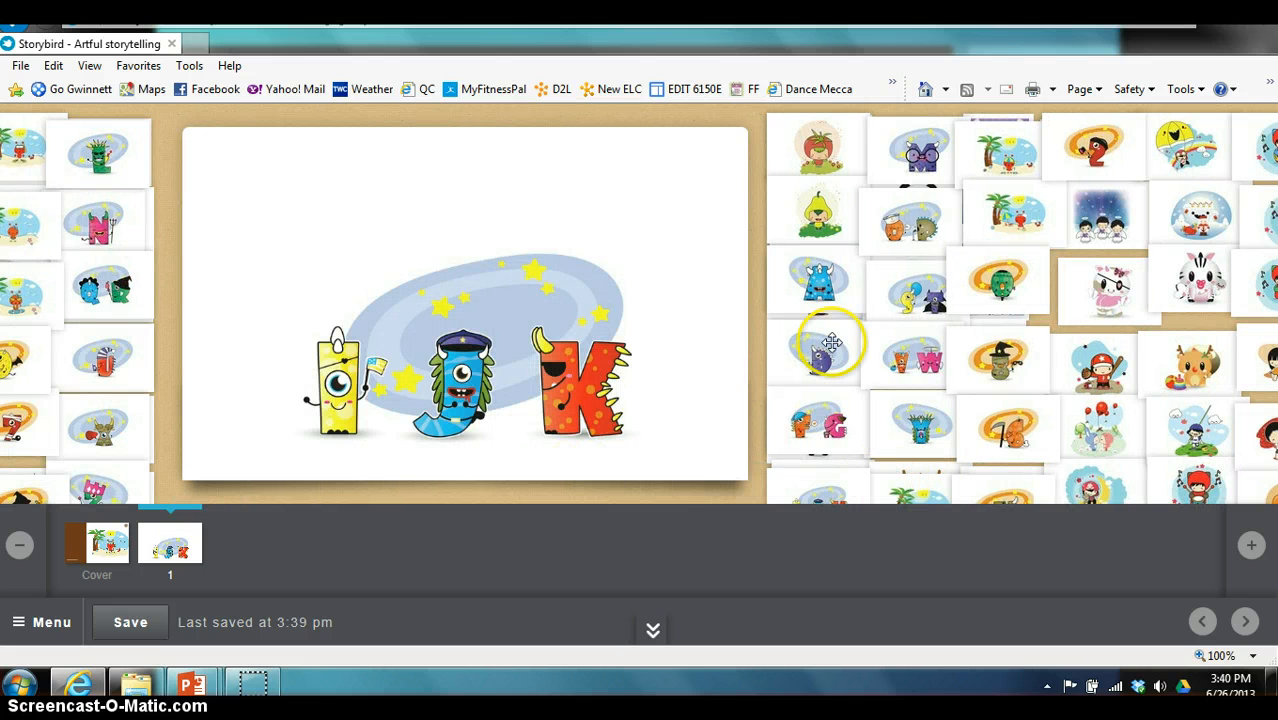
# Step: Preview more artworks around the page, such as the pear character, and bring the other side of the collection into view
pyautogui.moveTo(828, 232)
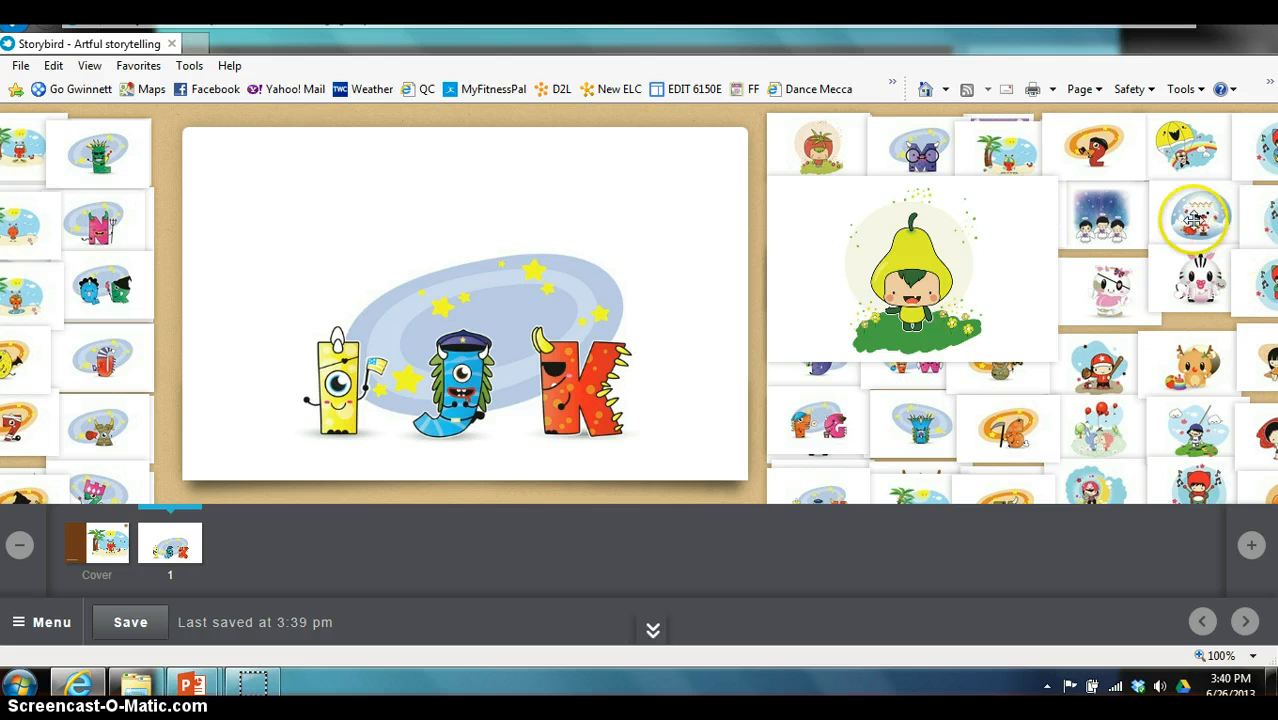
pyautogui.moveTo(1193, 219)
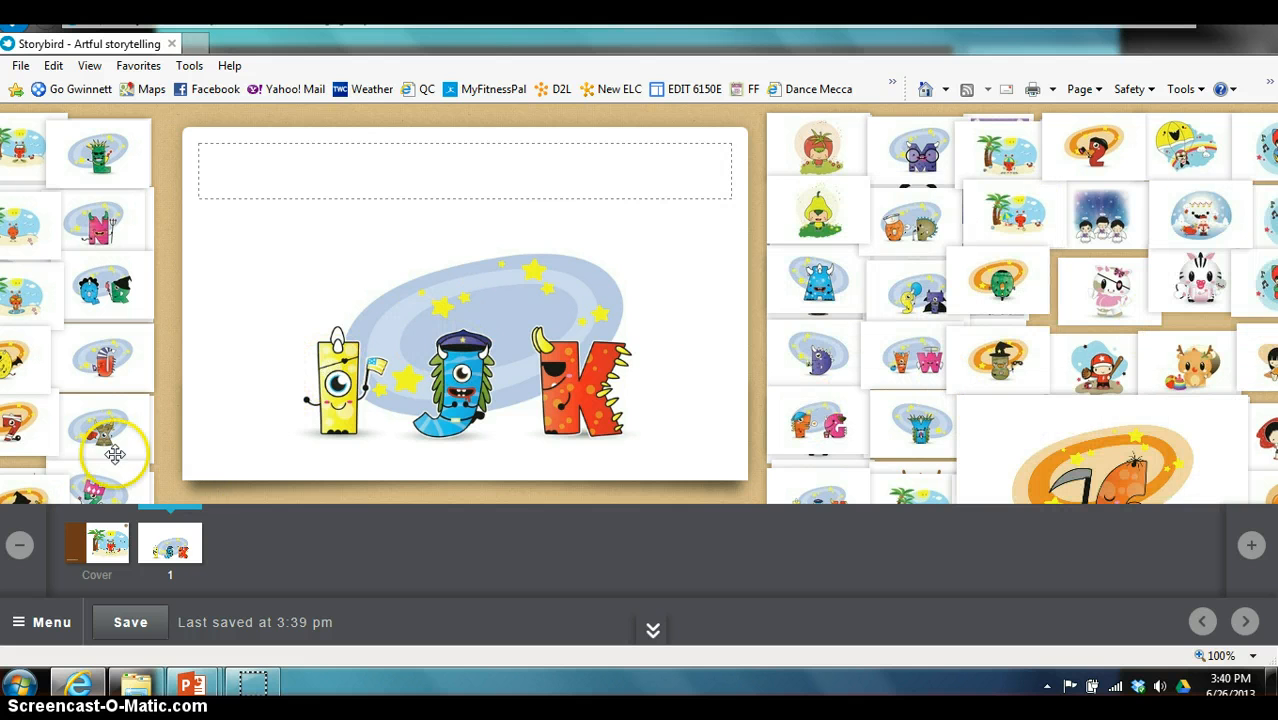
pyautogui.click(202, 378)
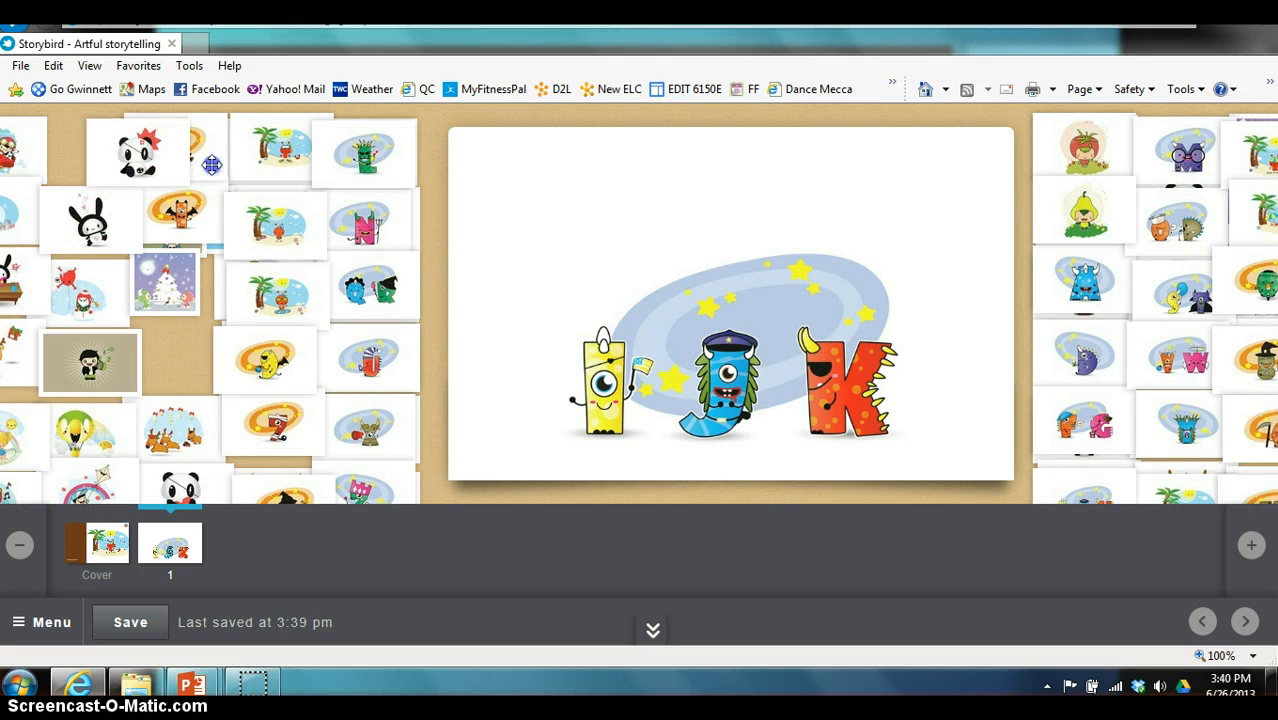
# Step: Replace the art on page 1 with the picture of the seated panda in front of a red starburst
pyautogui.moveTo(92, 150); pyautogui.dragTo(709, 313)
pyautogui.click(639, 428)
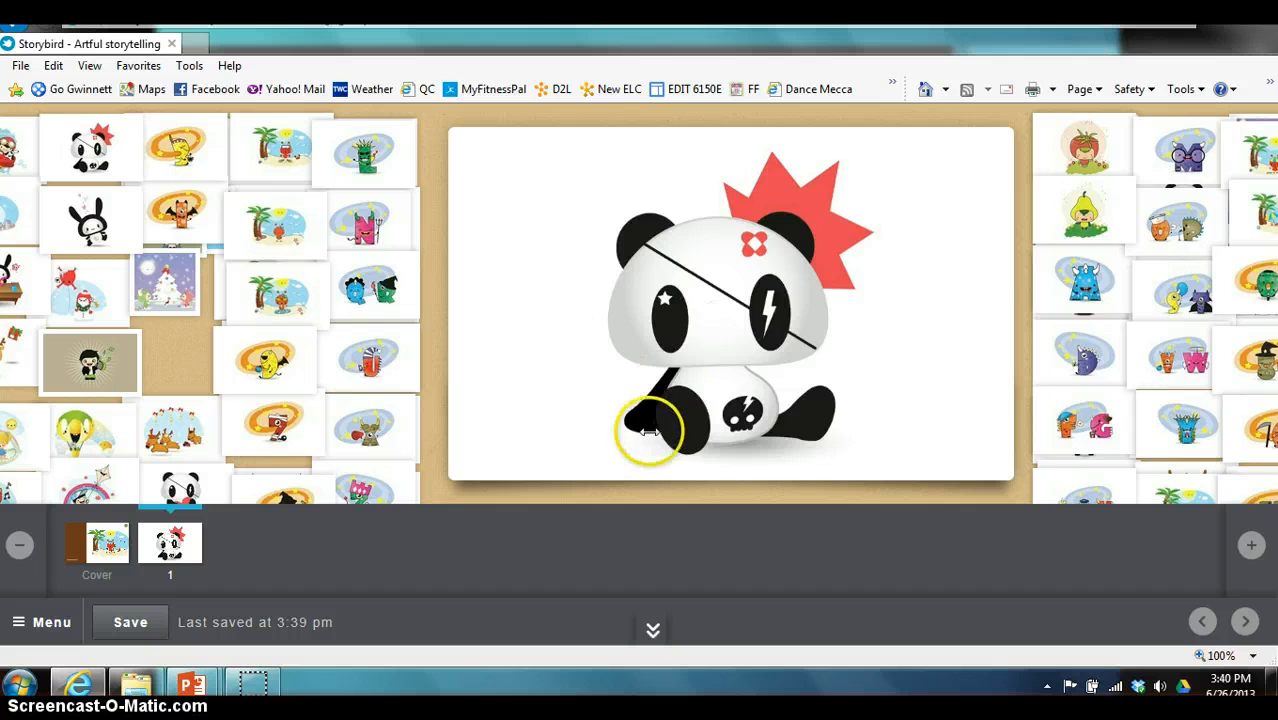
pyautogui.moveTo(663, 276); pyautogui.dragTo(609, 246)
pyautogui.moveTo(682, 312); pyautogui.dragTo(622, 280)
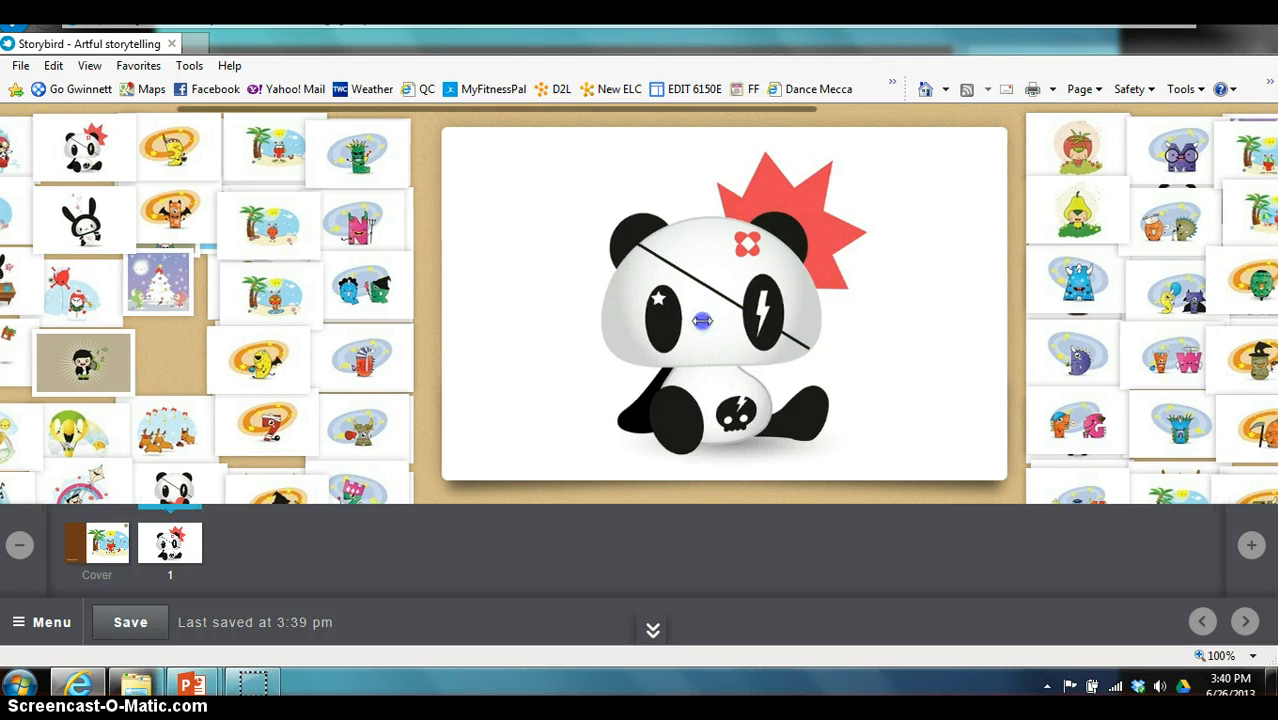
# Step: Put the pink N monster with the trident on page 1, hide the page strip and shift the art to the page's right side
pyautogui.moveTo(377, 248); pyautogui.dragTo(307, 290)
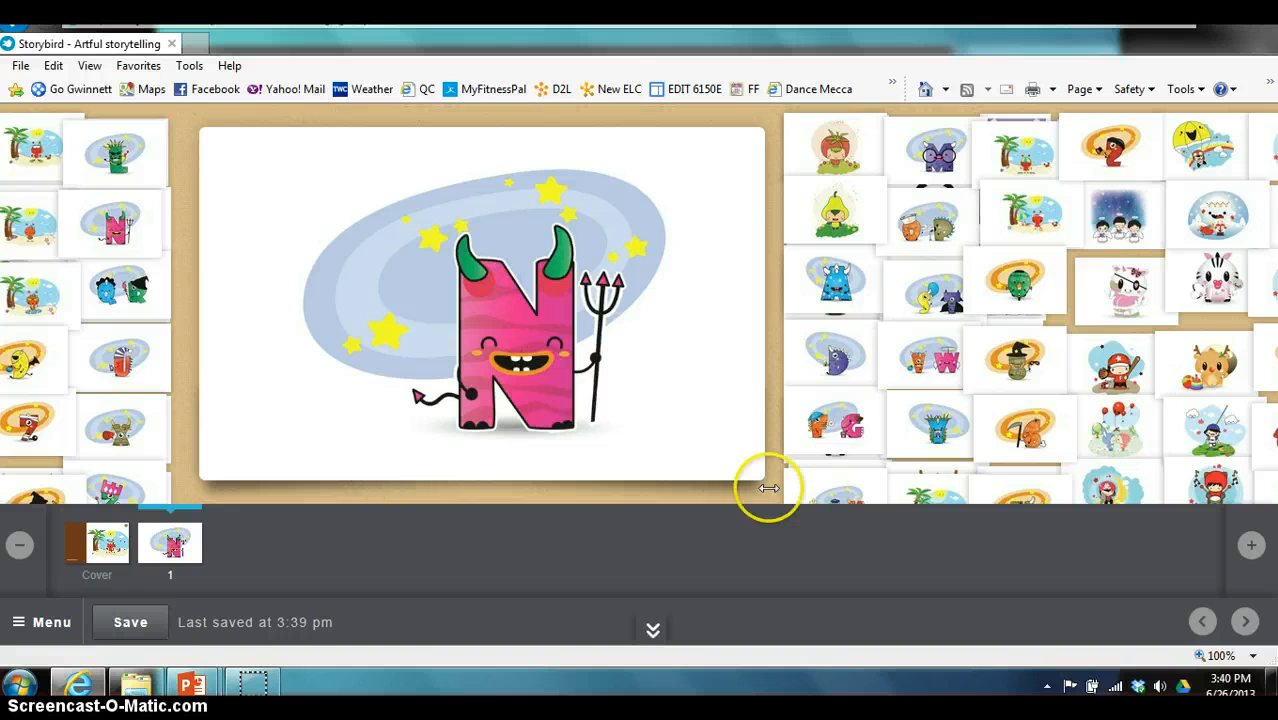
pyautogui.click(652, 628)
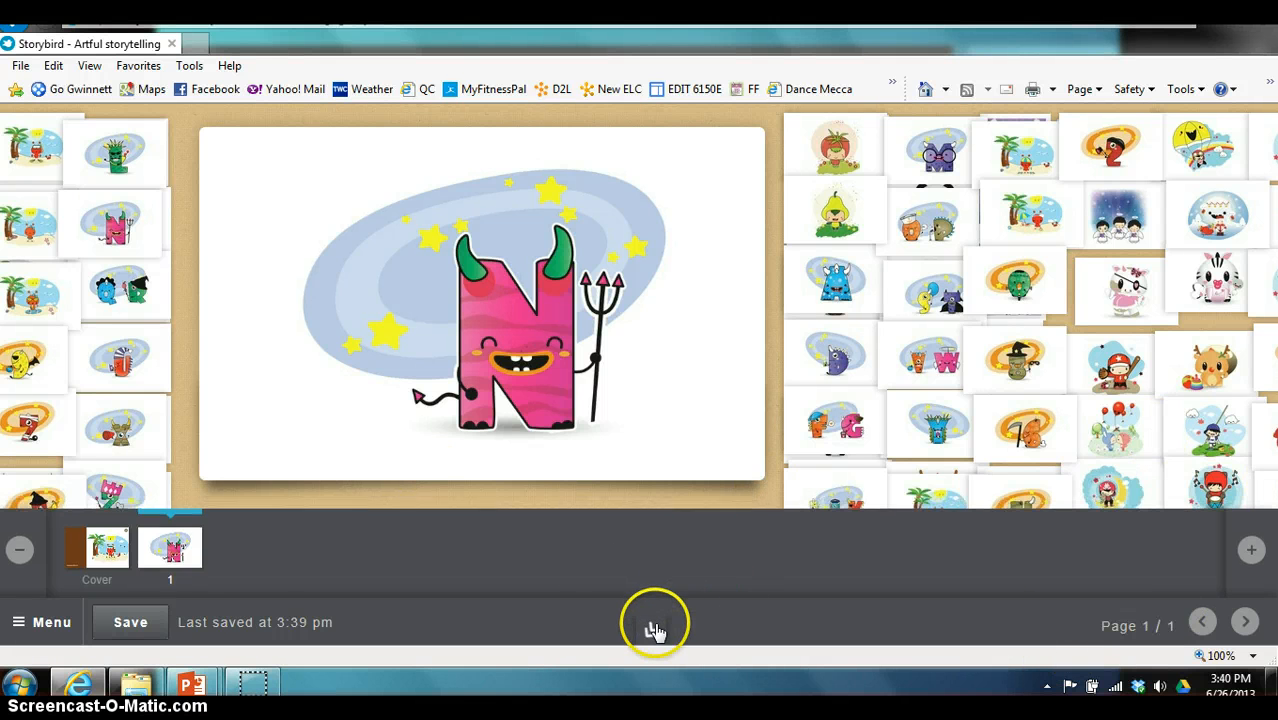
pyautogui.moveTo(471, 362); pyautogui.dragTo(632, 243)
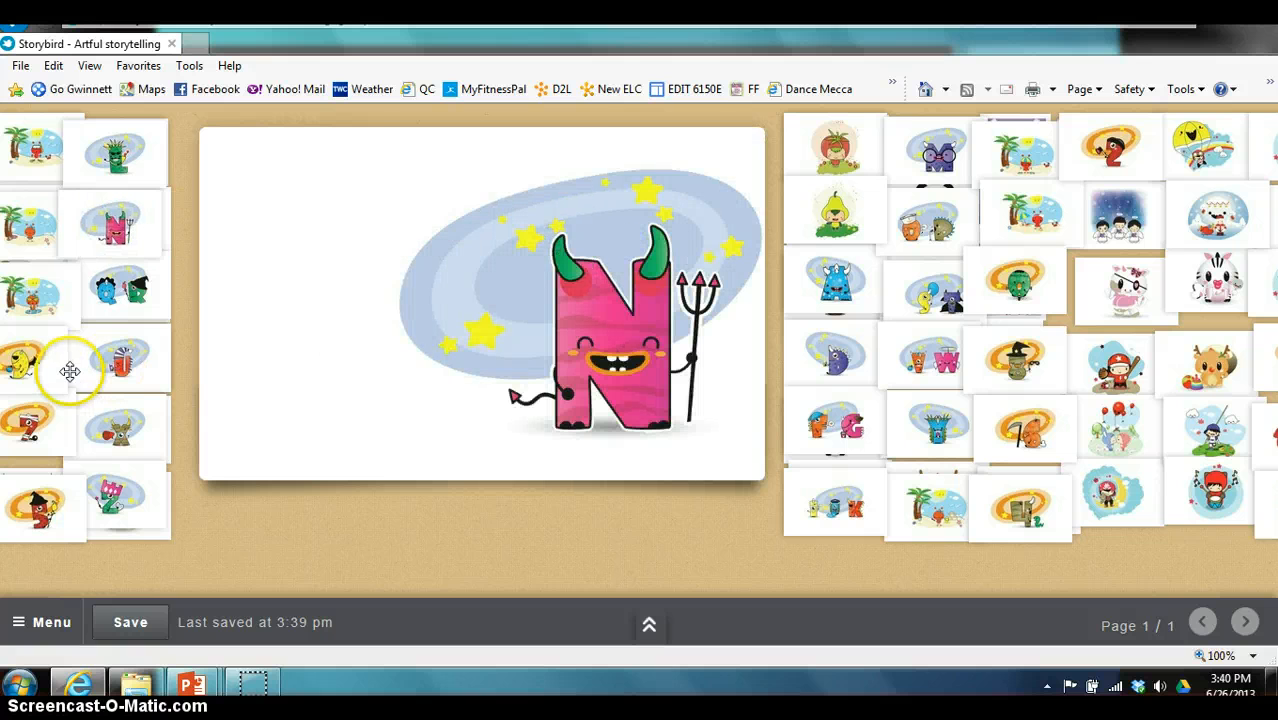
# Step: Write "N is having a naughty day!" in the blank area beside the N monster on page 1
pyautogui.click(308, 241)
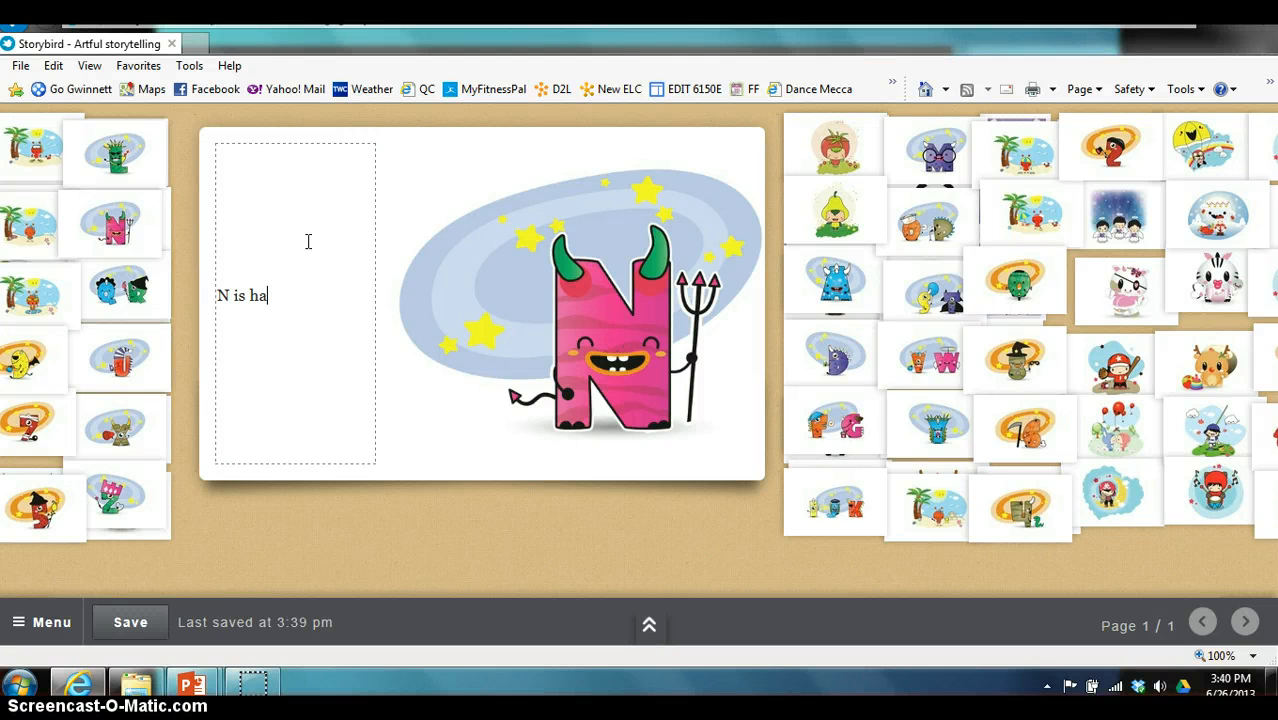
pyautogui.write('N is having a naught')
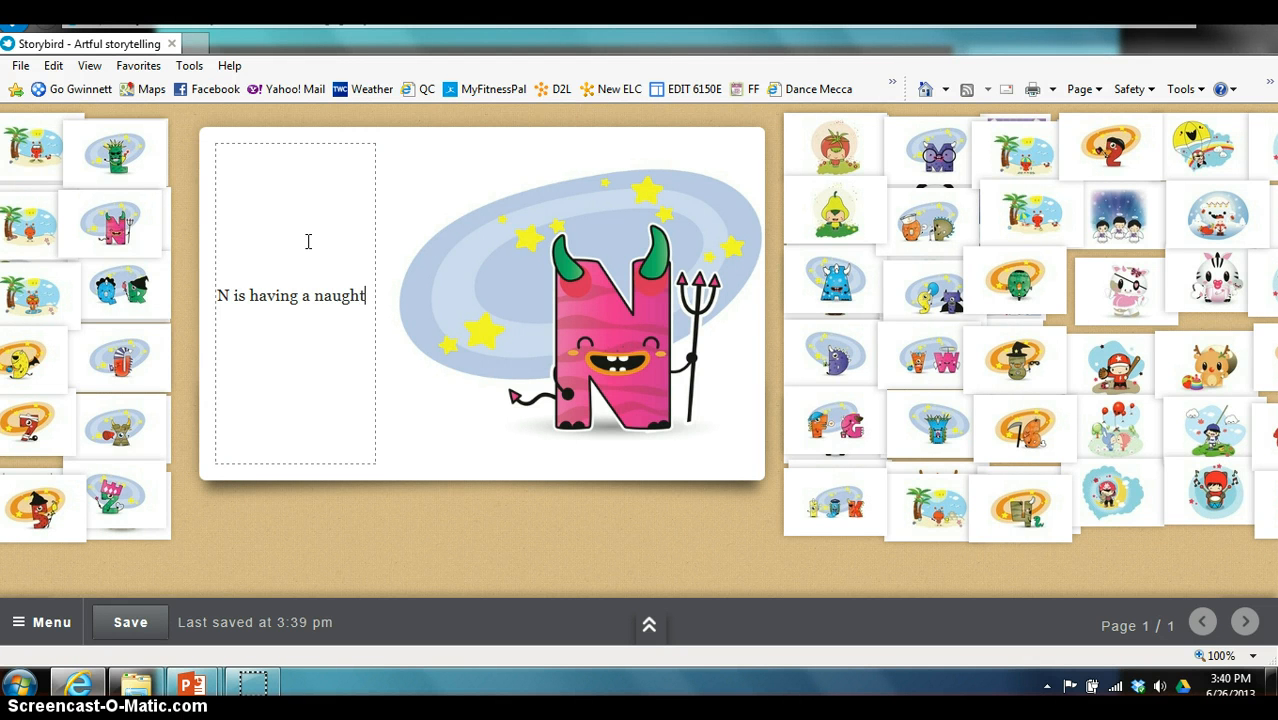
pyautogui.write('y day!')
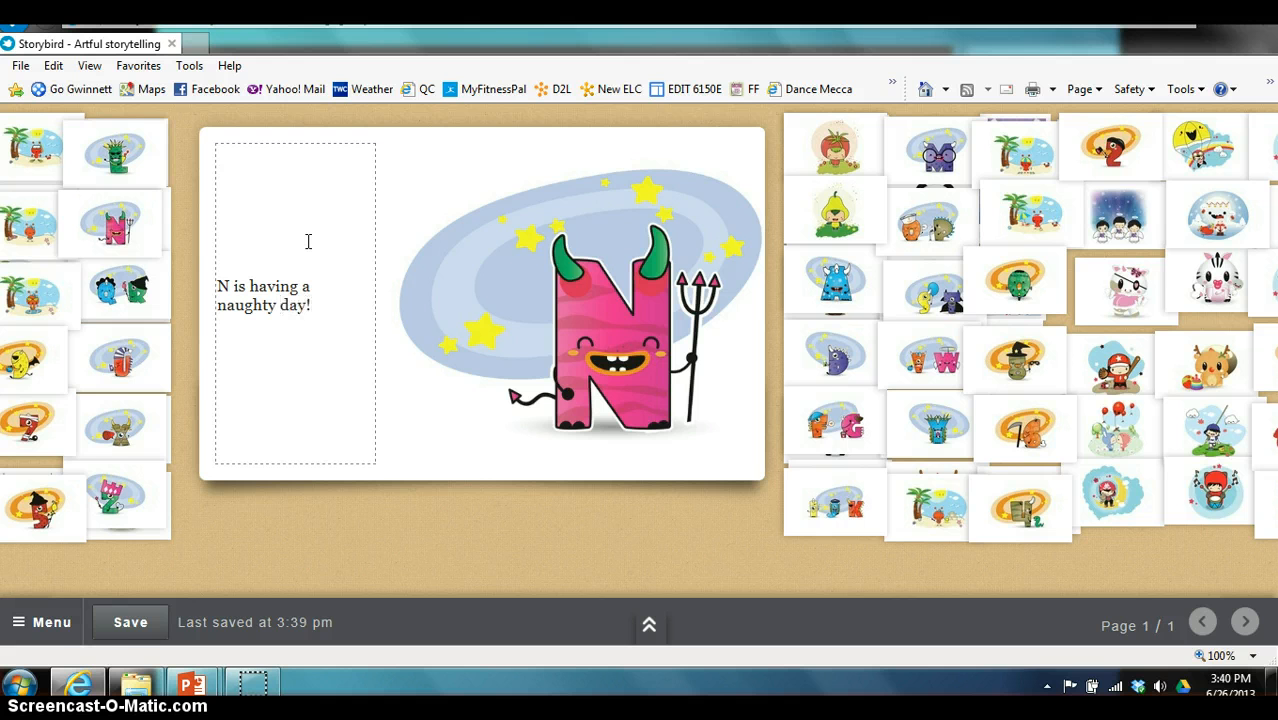
pyautogui.click(132, 624)
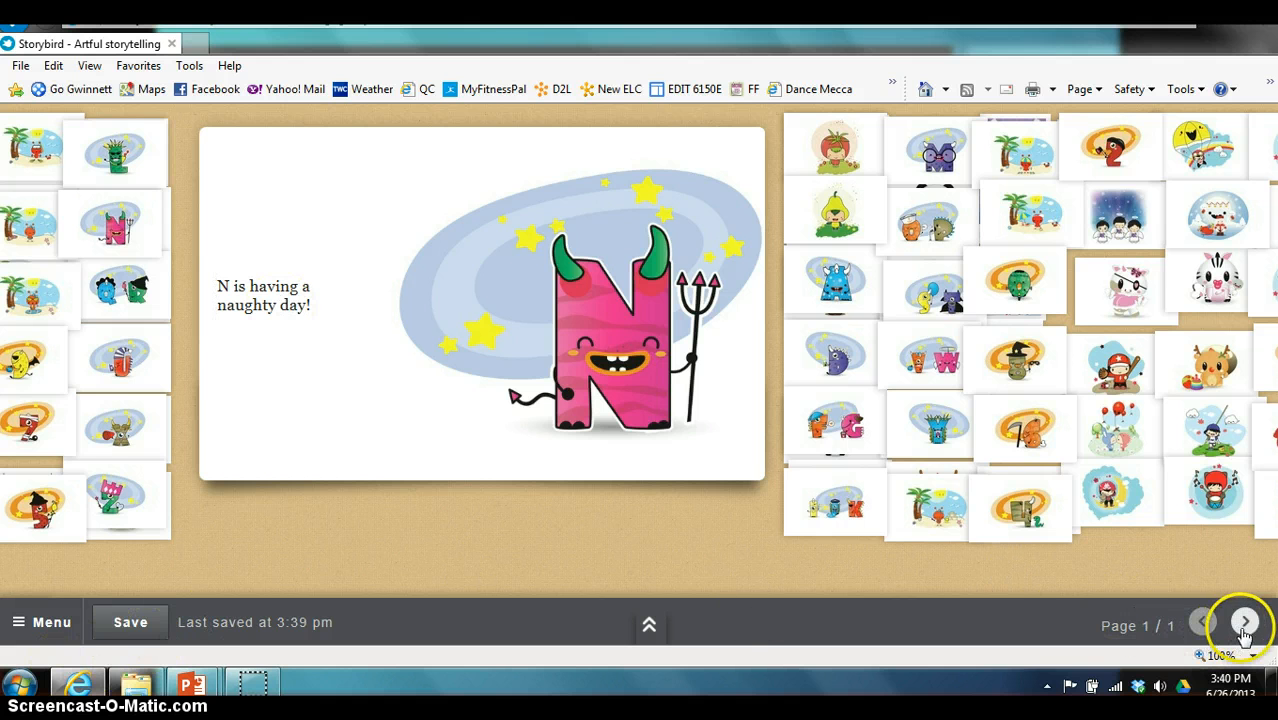
# Step: Add page 2 to the story and place the picture of the purple M monster with round glasses on it
pyautogui.click(647, 634)
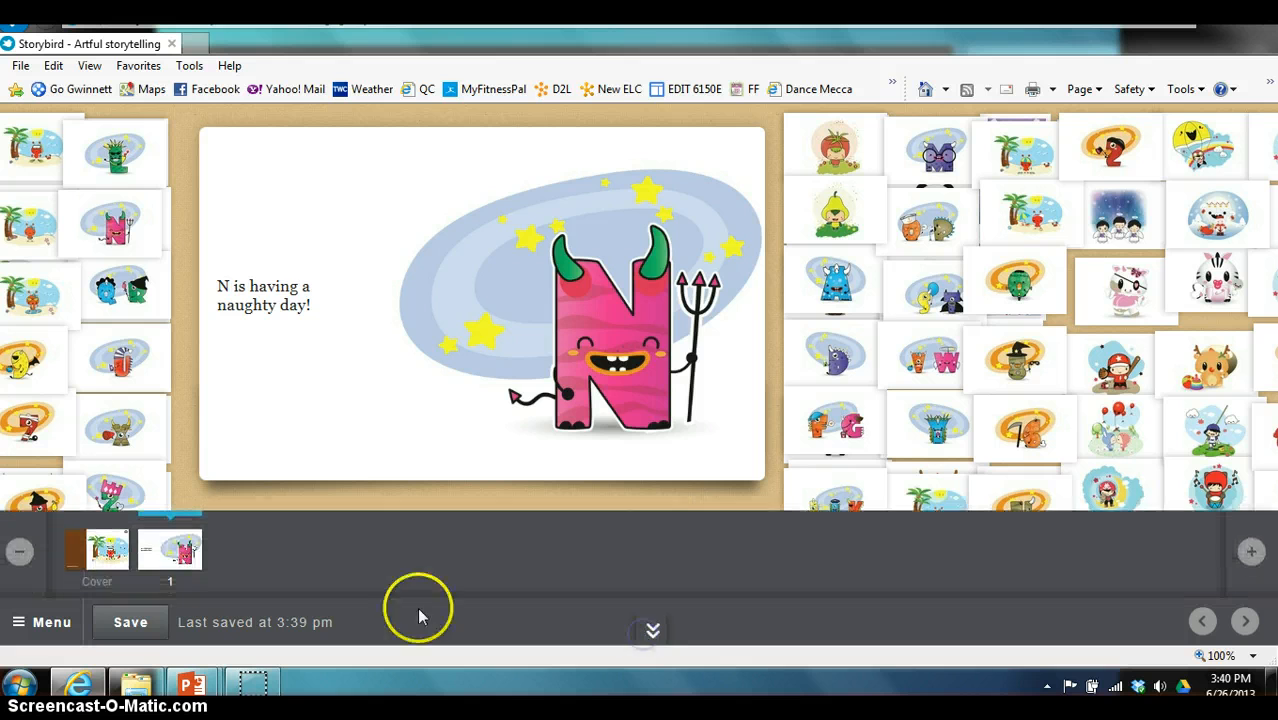
pyautogui.click(1250, 548)
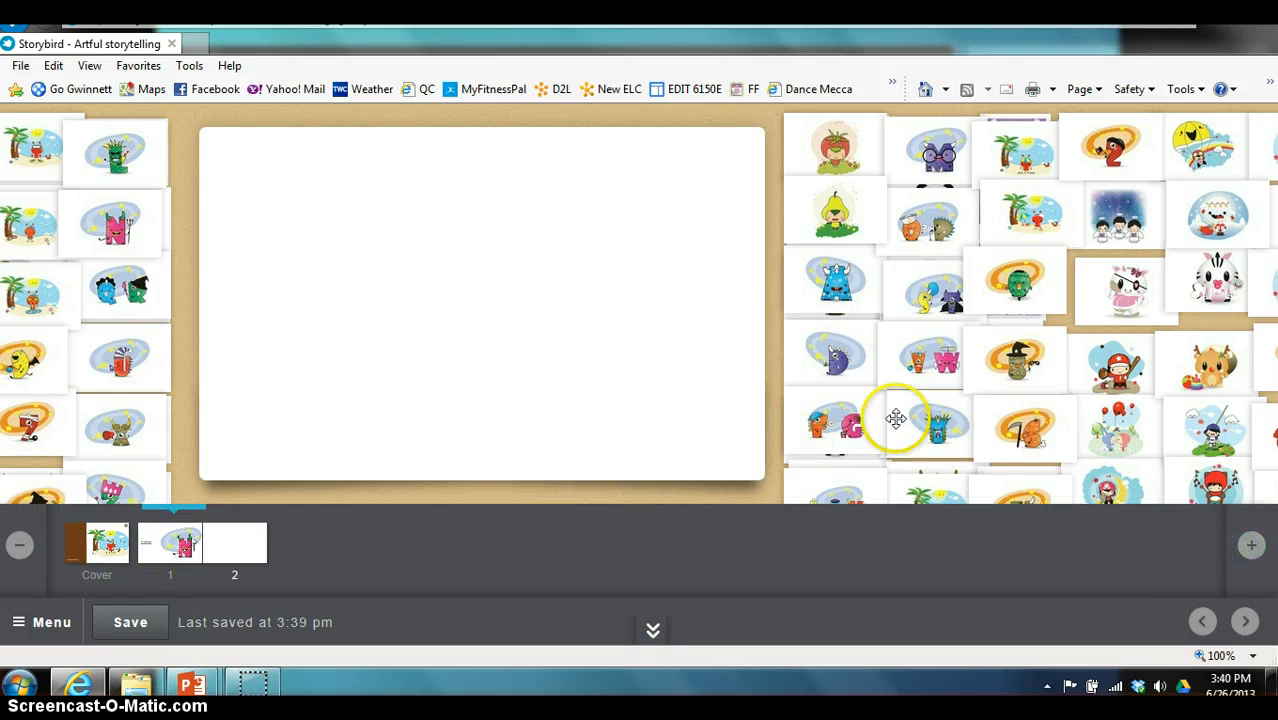
pyautogui.moveTo(1220, 484); pyautogui.dragTo(1093, 319)
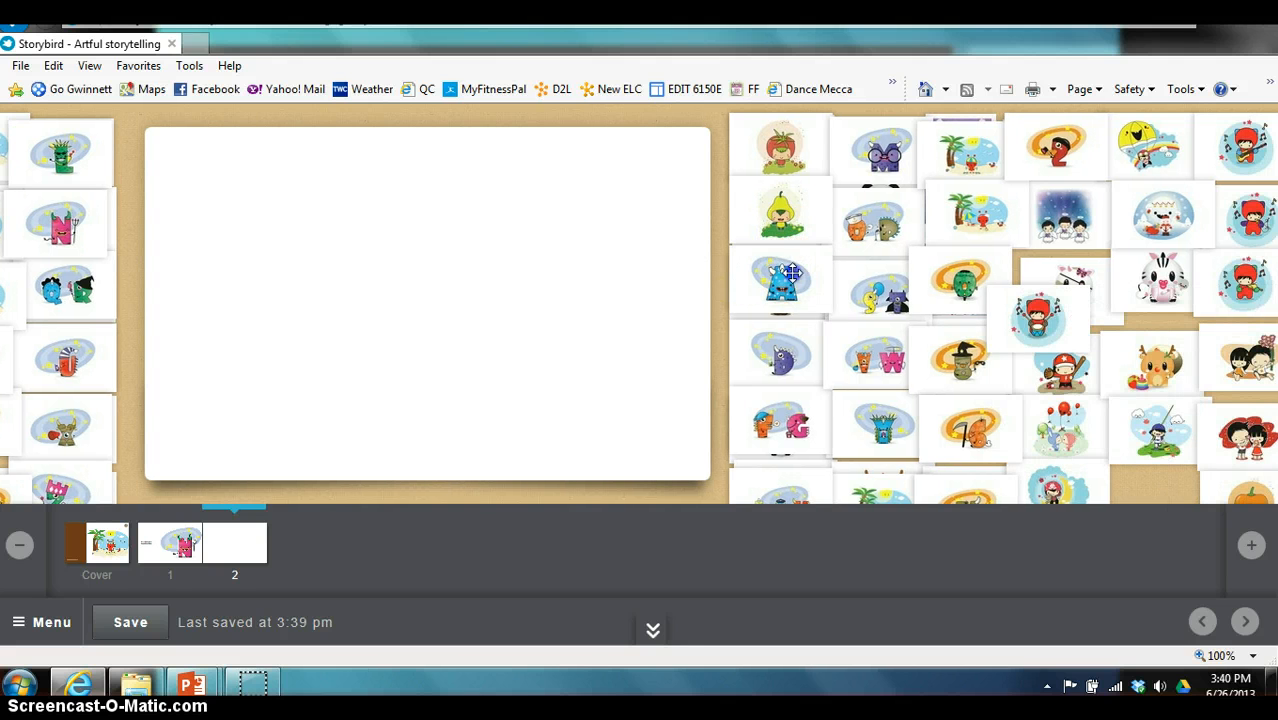
pyautogui.moveTo(793, 272)
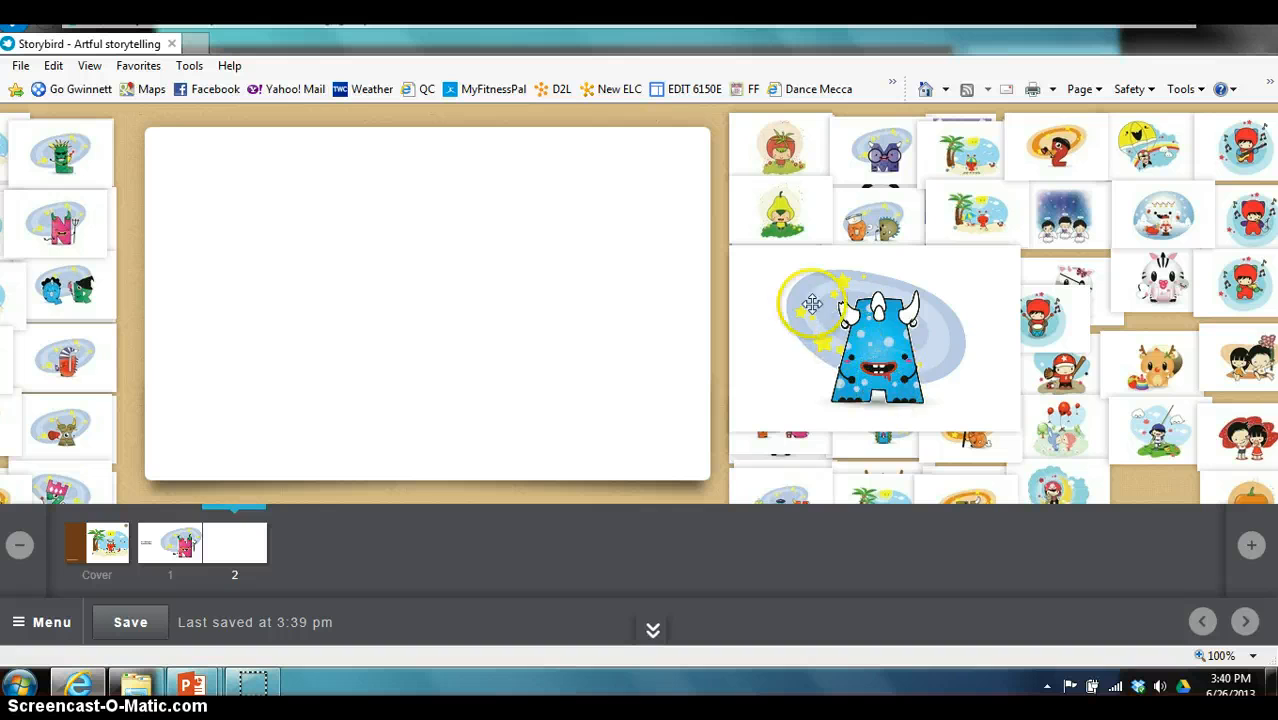
pyautogui.moveTo(869, 167)
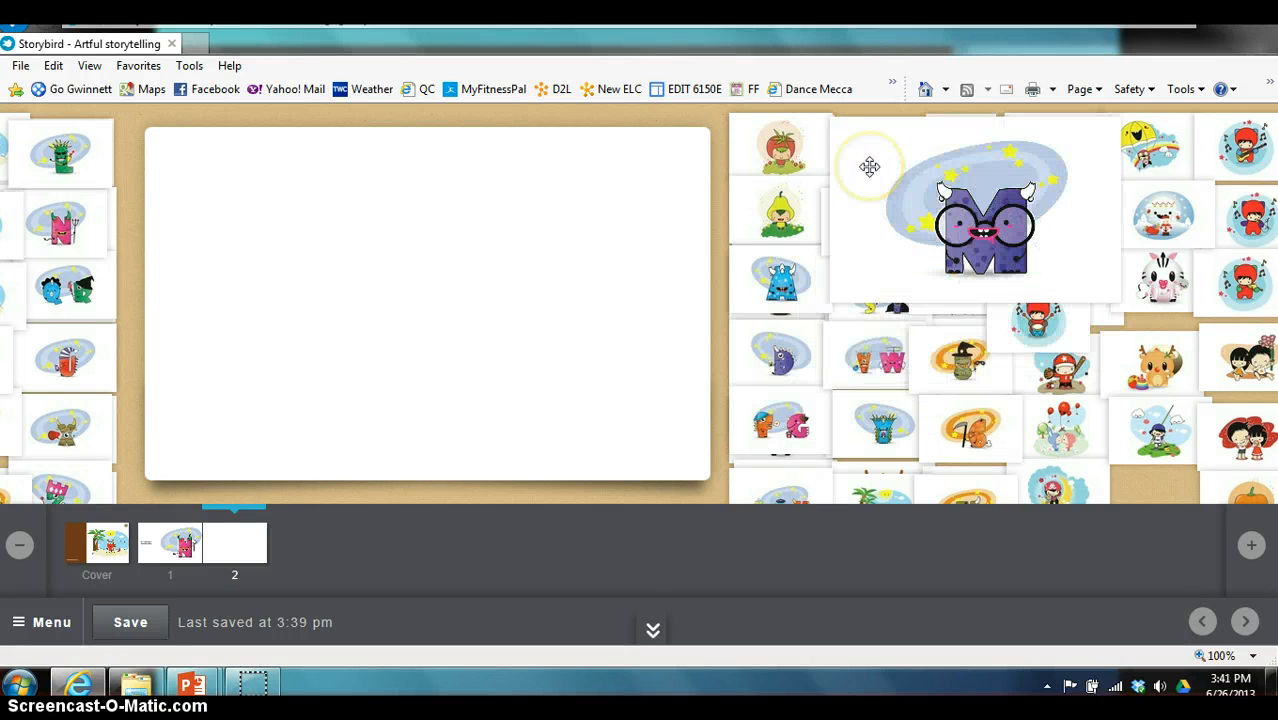
pyautogui.moveTo(869, 167); pyautogui.dragTo(322, 347)
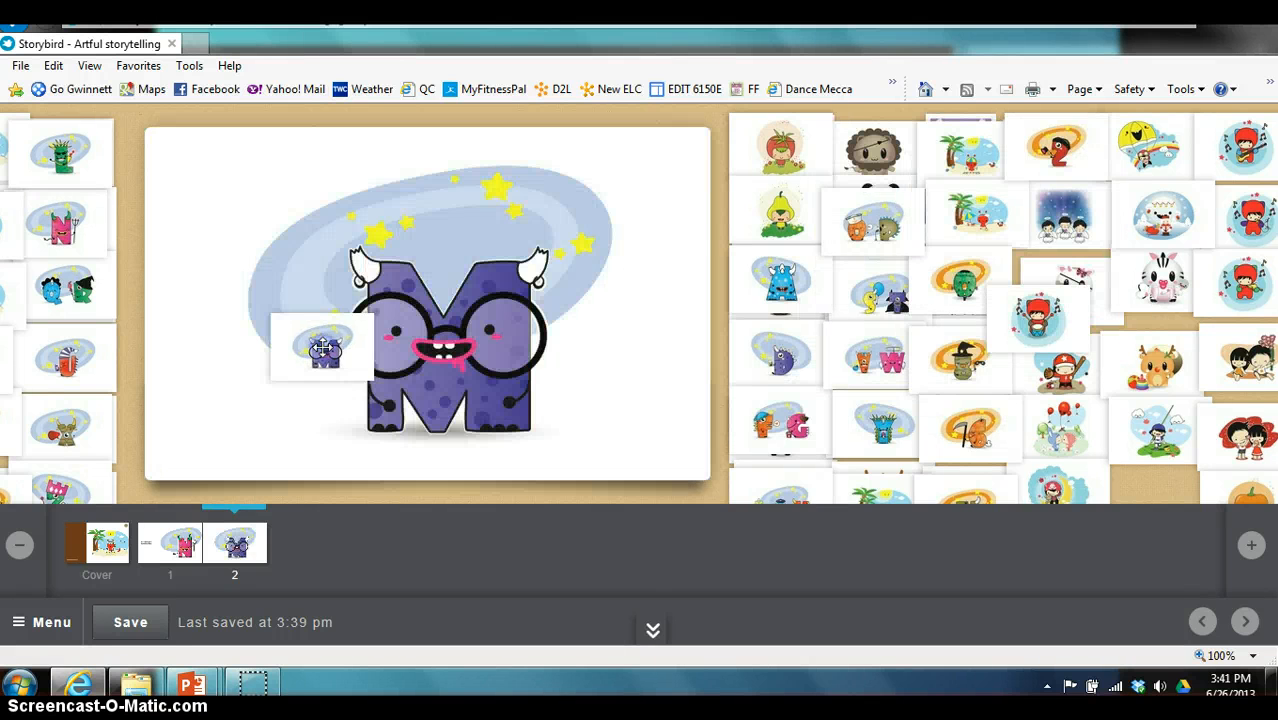
# Step: Shift the M monster to the left side of page 2, write "M is _______" beside it and save the story
pyautogui.moveTo(433, 368); pyautogui.dragTo(258, 262)
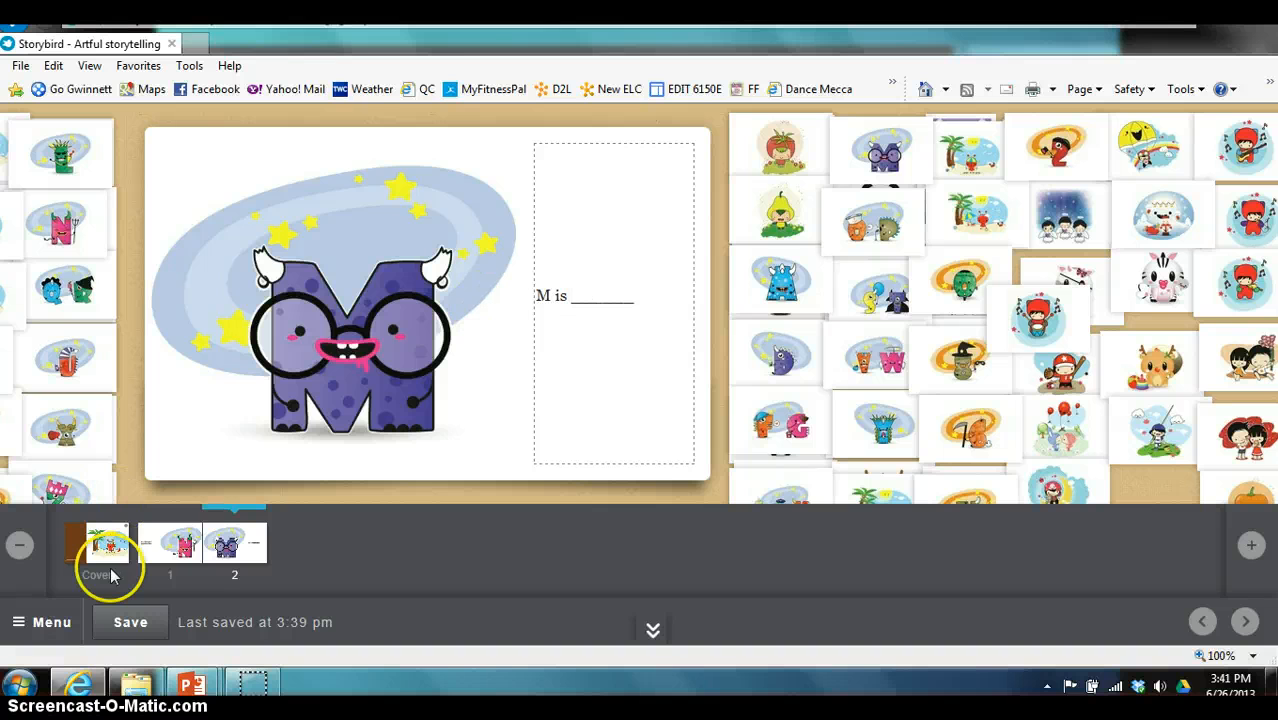
pyautogui.click(130, 620)
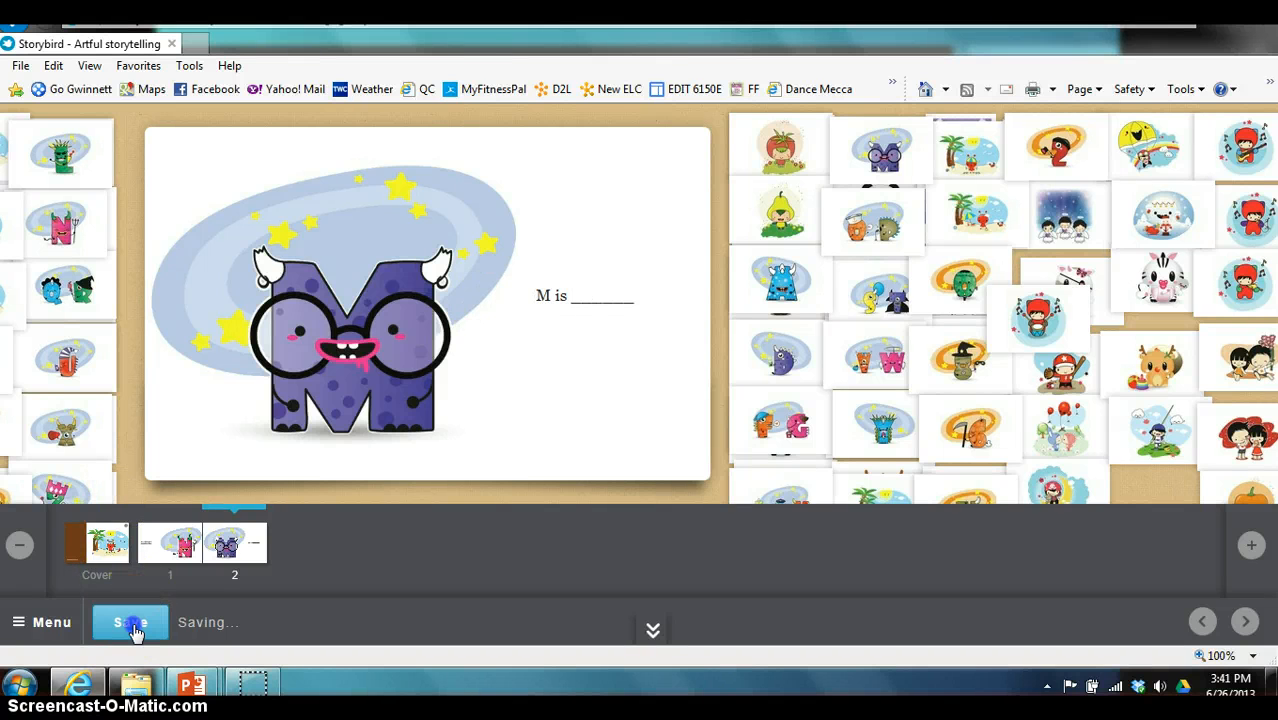
# Step: Try to publish the story
pyautogui.click(40, 623)
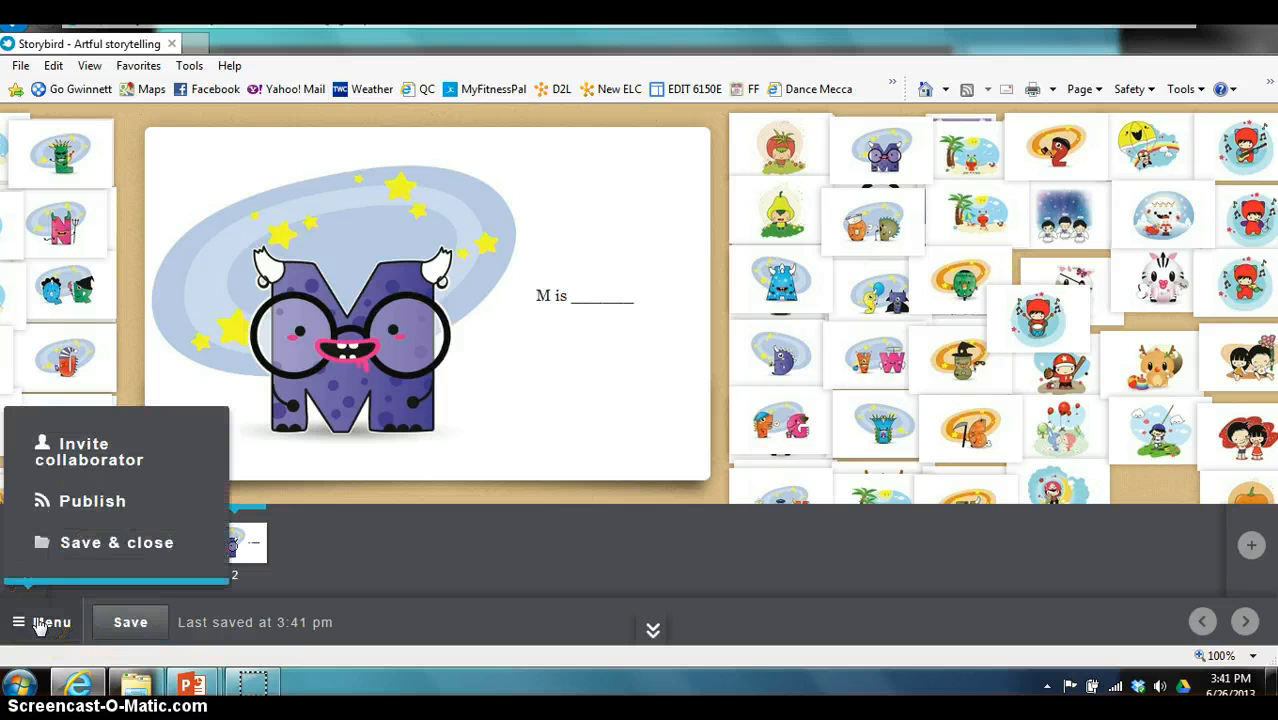
pyautogui.click(126, 501)
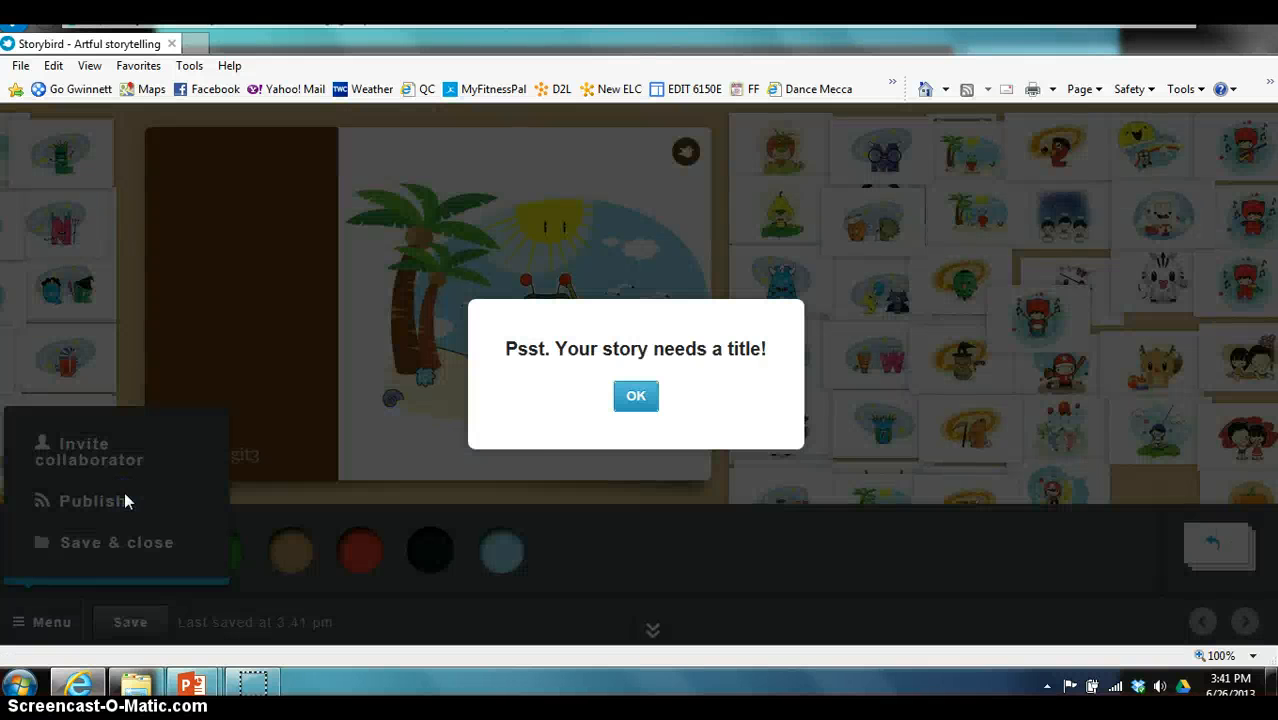
pyautogui.click(634, 395)
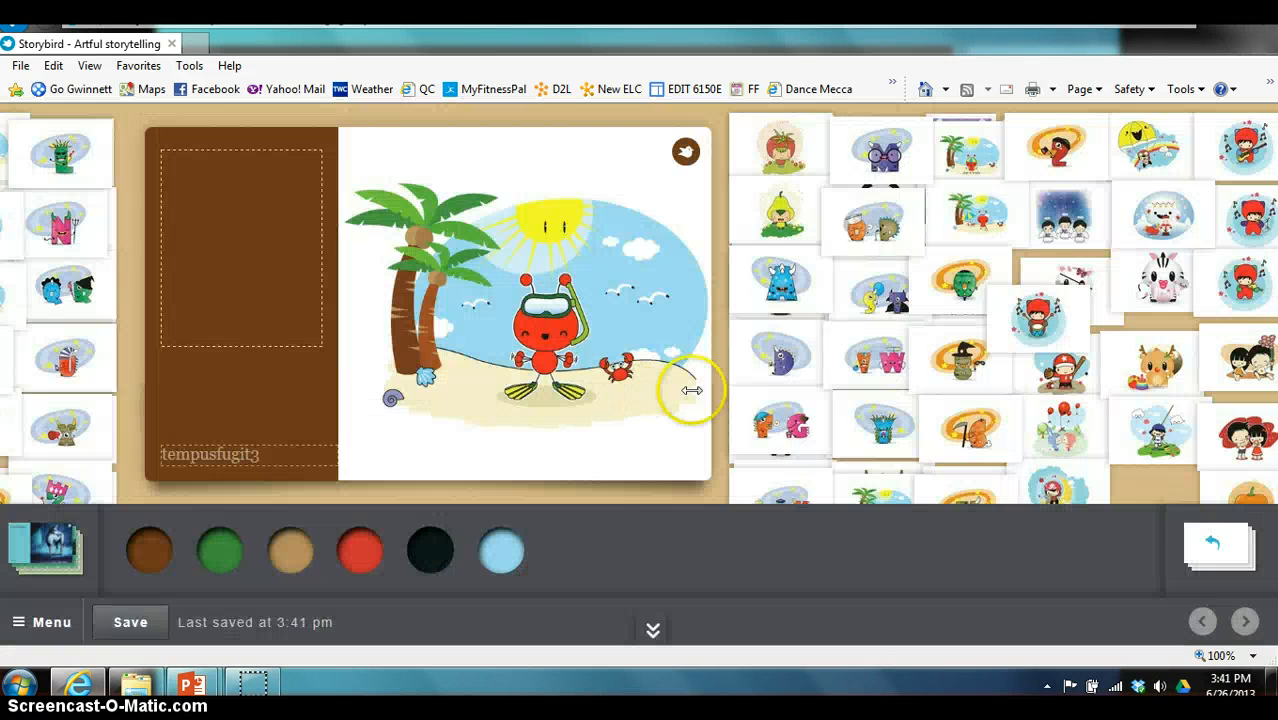
# Step: Enter "Silliness" as the title on the cover, save the story and start publishing it
pyautogui.click(277, 178)
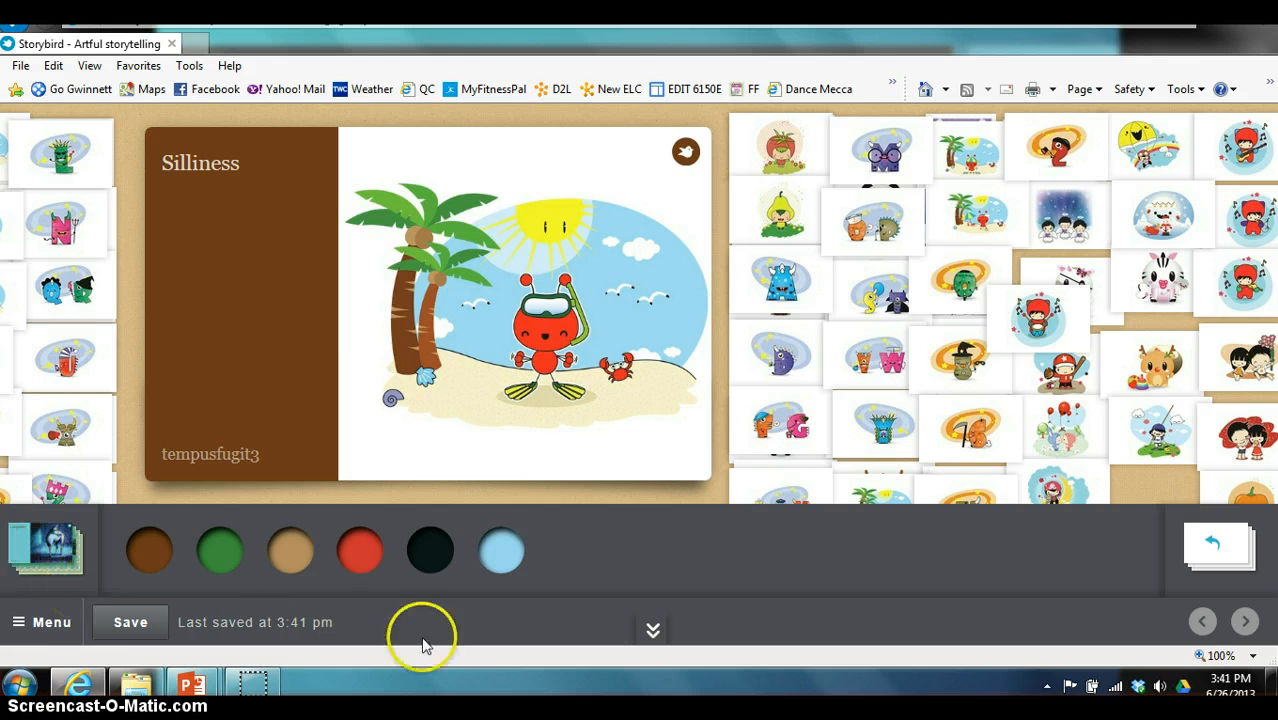
pyautogui.click(120, 625)
pyautogui.click(42, 624)
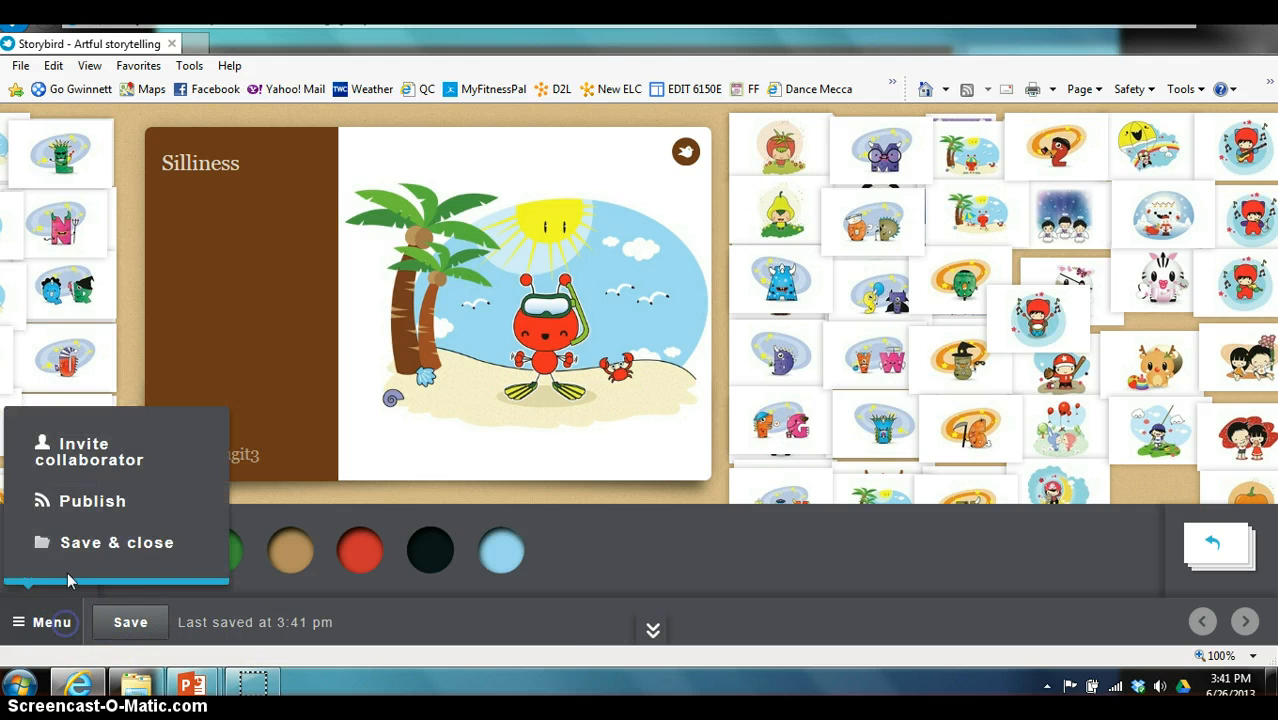
pyautogui.click(101, 505)
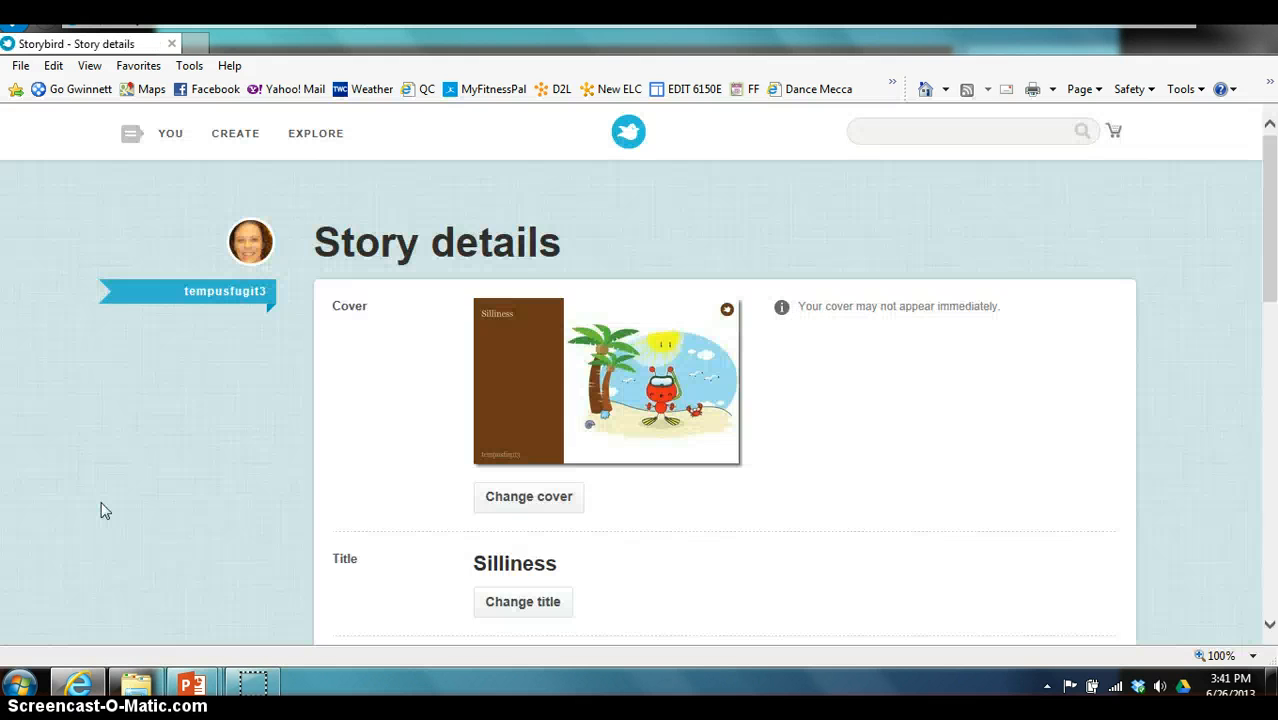
# Step: Link the story to the assignment "Create a Narrative Piece" in the story details and publish it
pyautogui.scroll(-5, 252, 518)
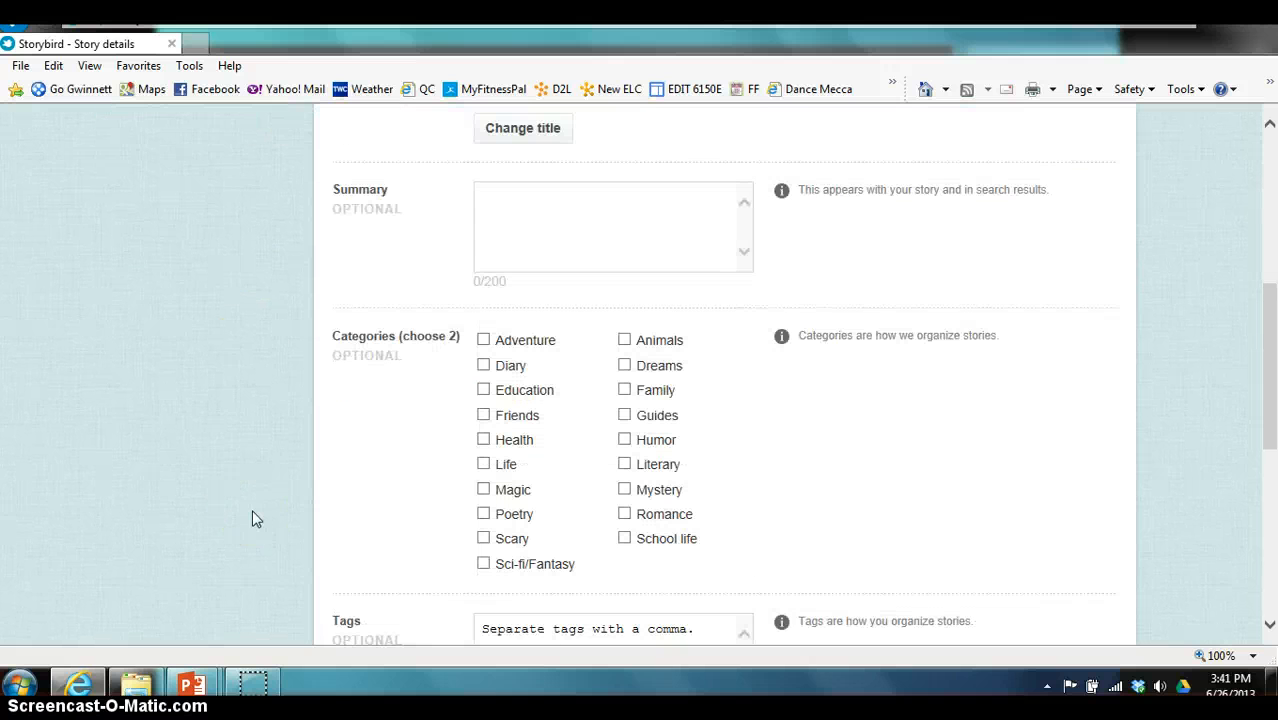
pyautogui.click(621, 205)
pyautogui.click(188, 399)
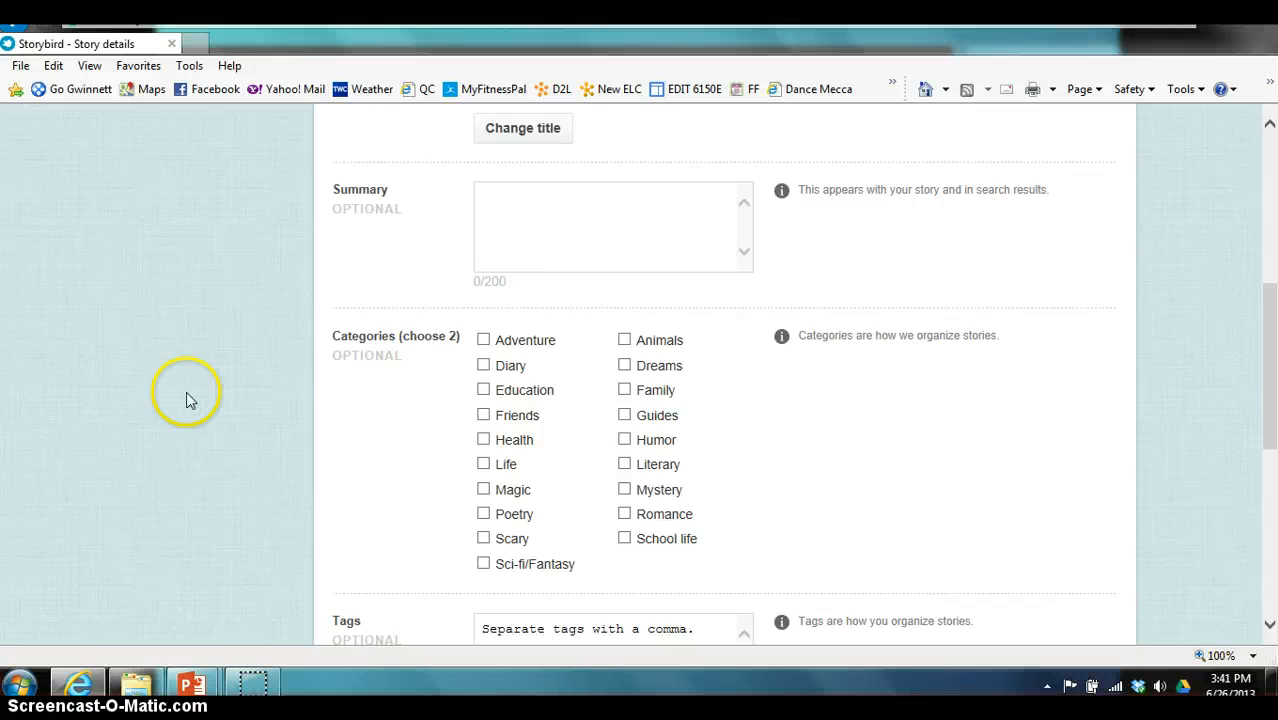
pyautogui.scroll(-5, 188, 399)
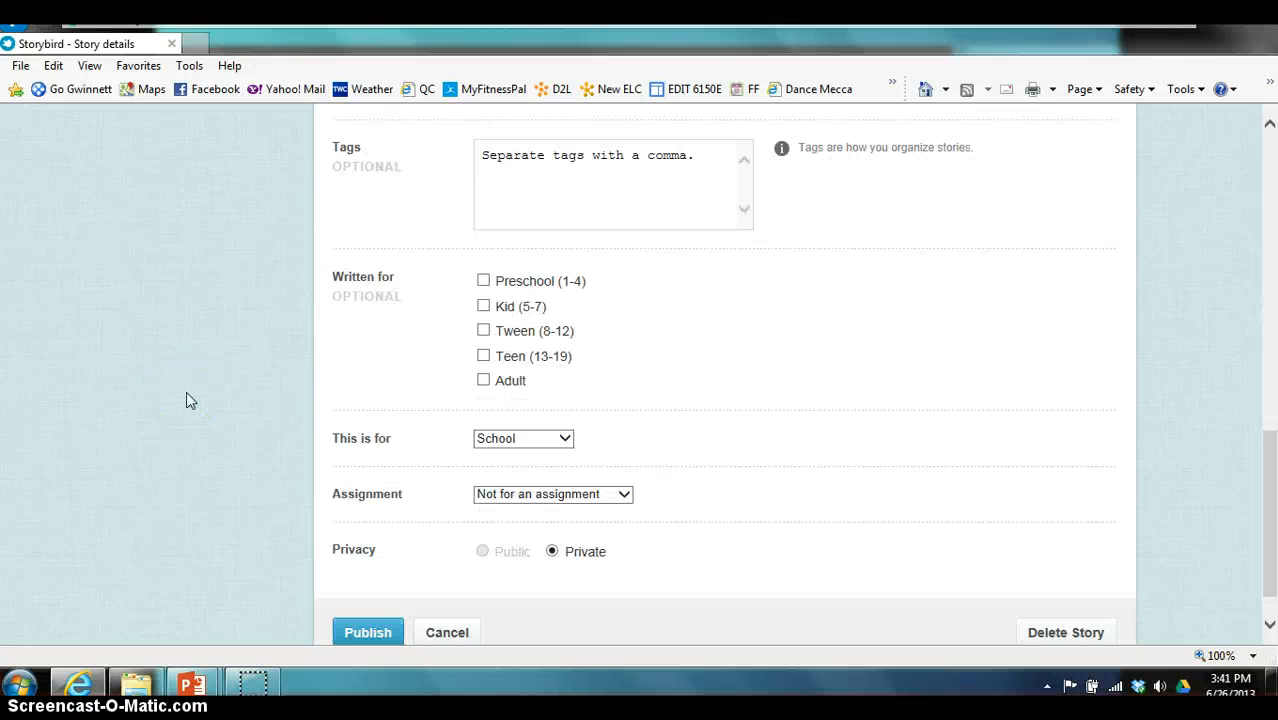
pyautogui.click(567, 494)
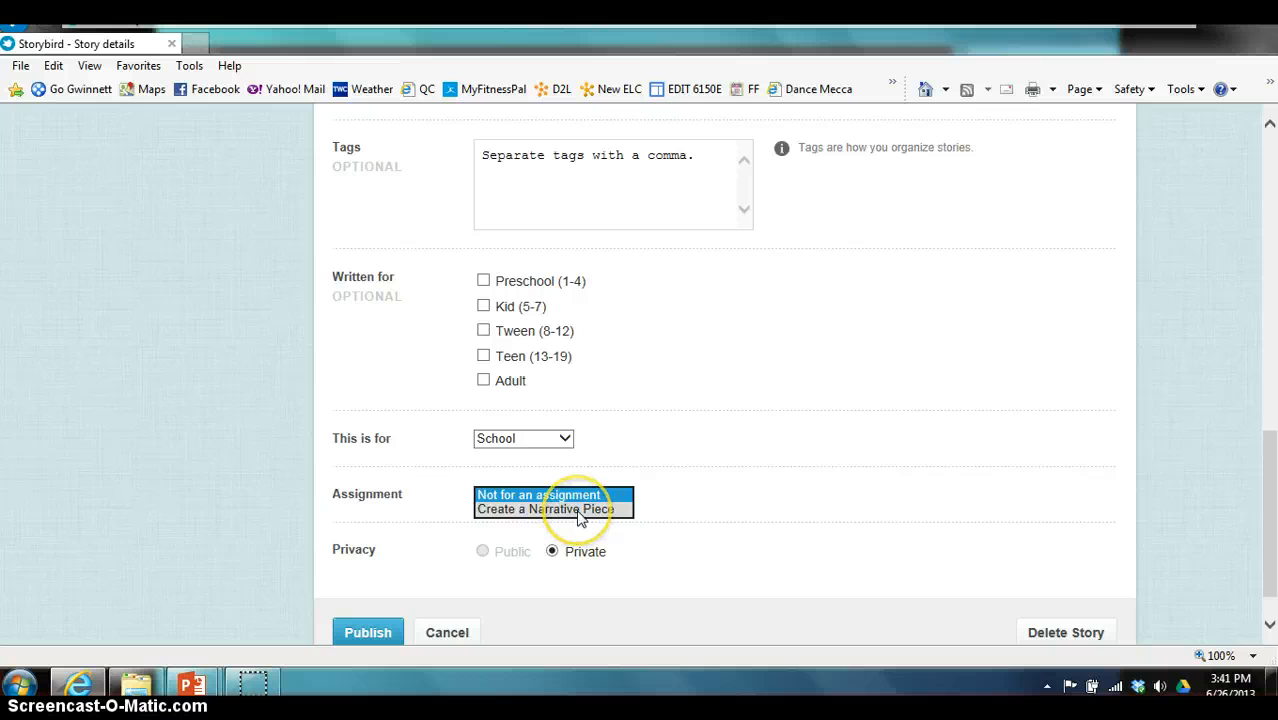
pyautogui.click(578, 512)
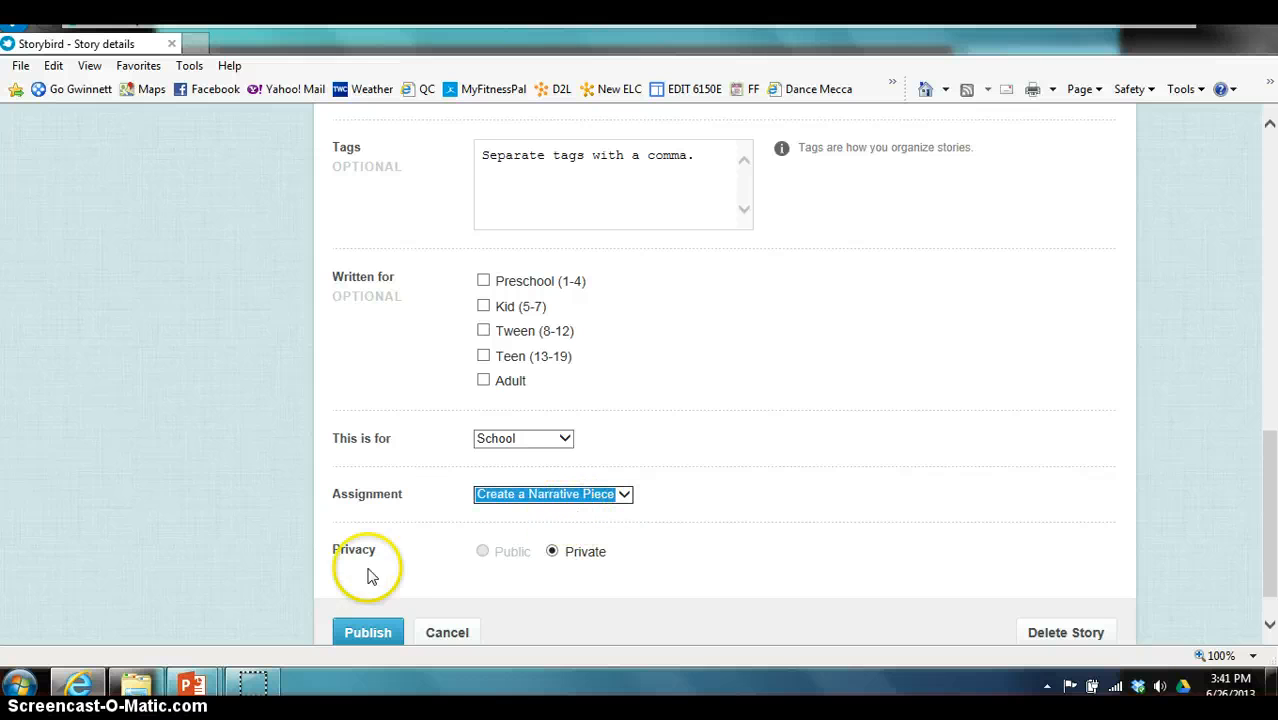
pyautogui.click(378, 634)
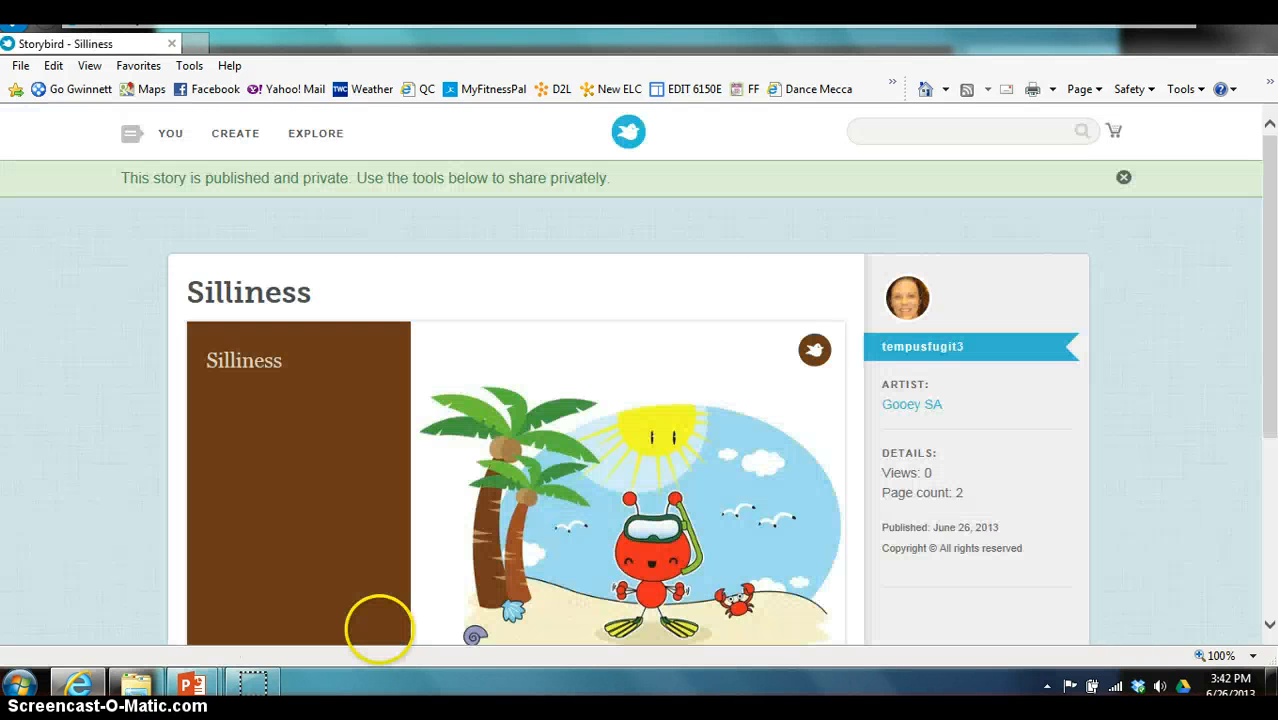
# Step: Page through the published story from the cover to its end screen
pyautogui.scroll(-3, 14, 425)
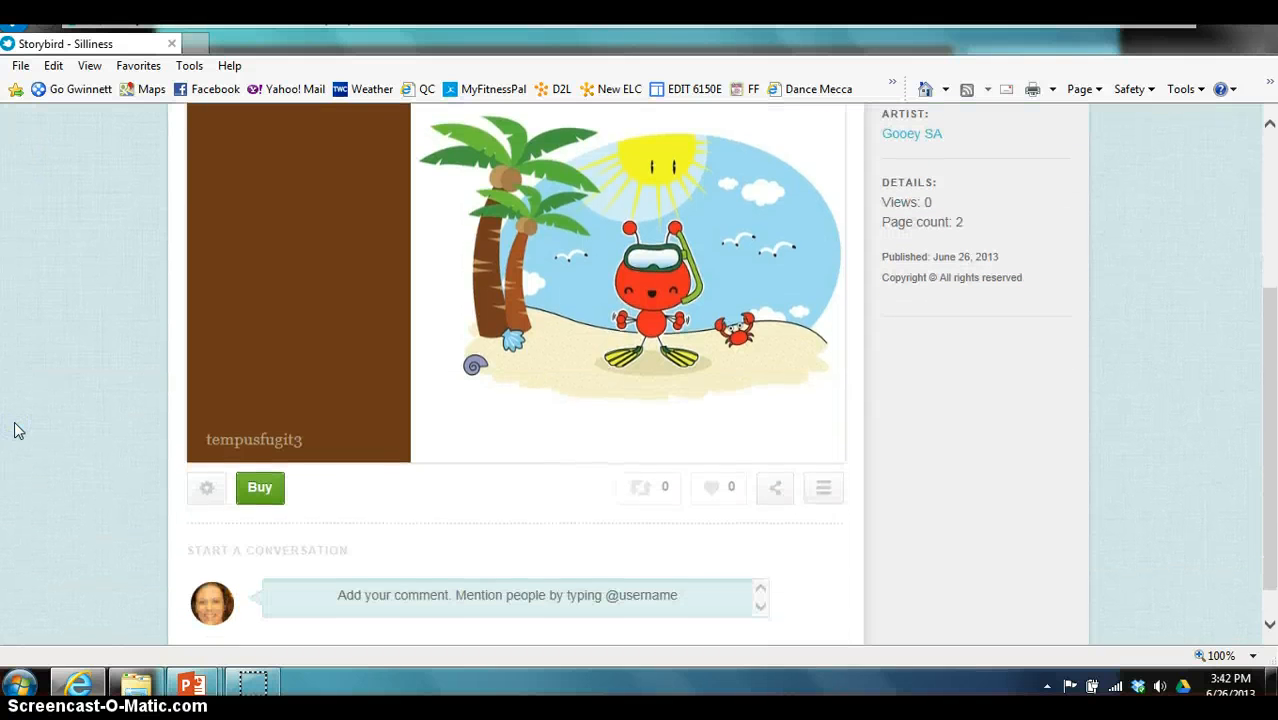
pyautogui.click(563, 436)
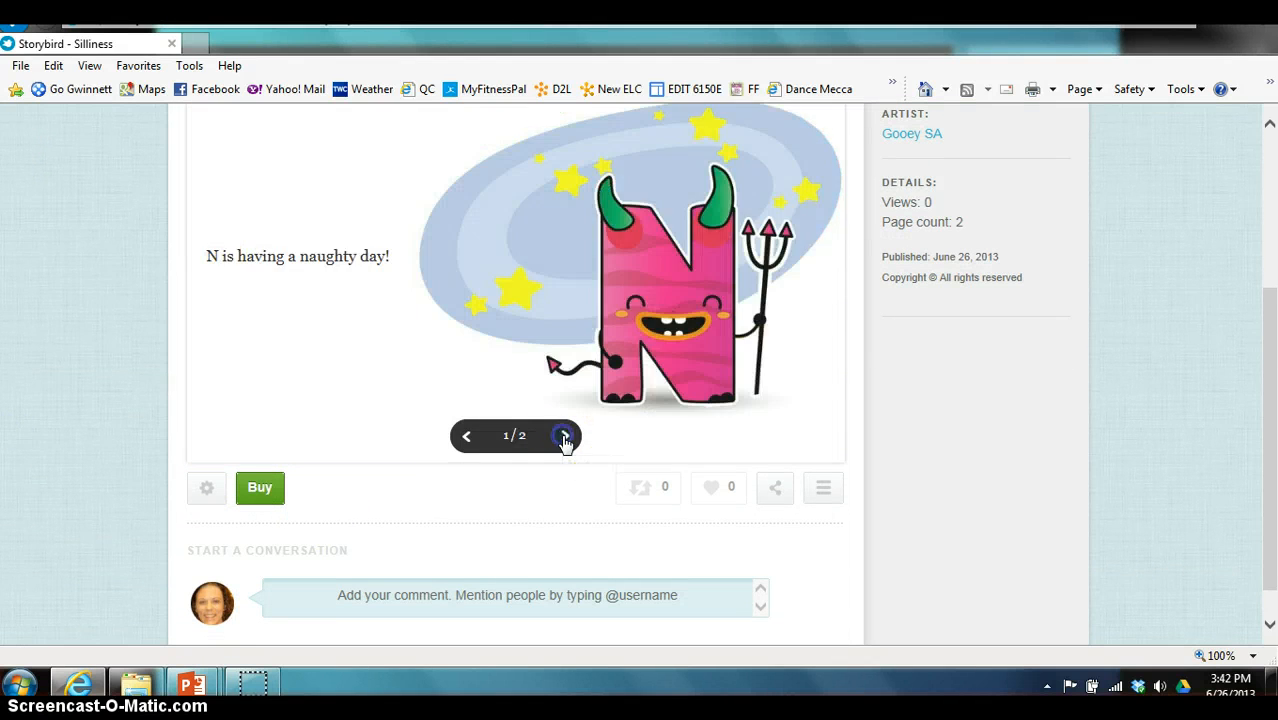
pyautogui.click(564, 436)
pyautogui.click(565, 436)
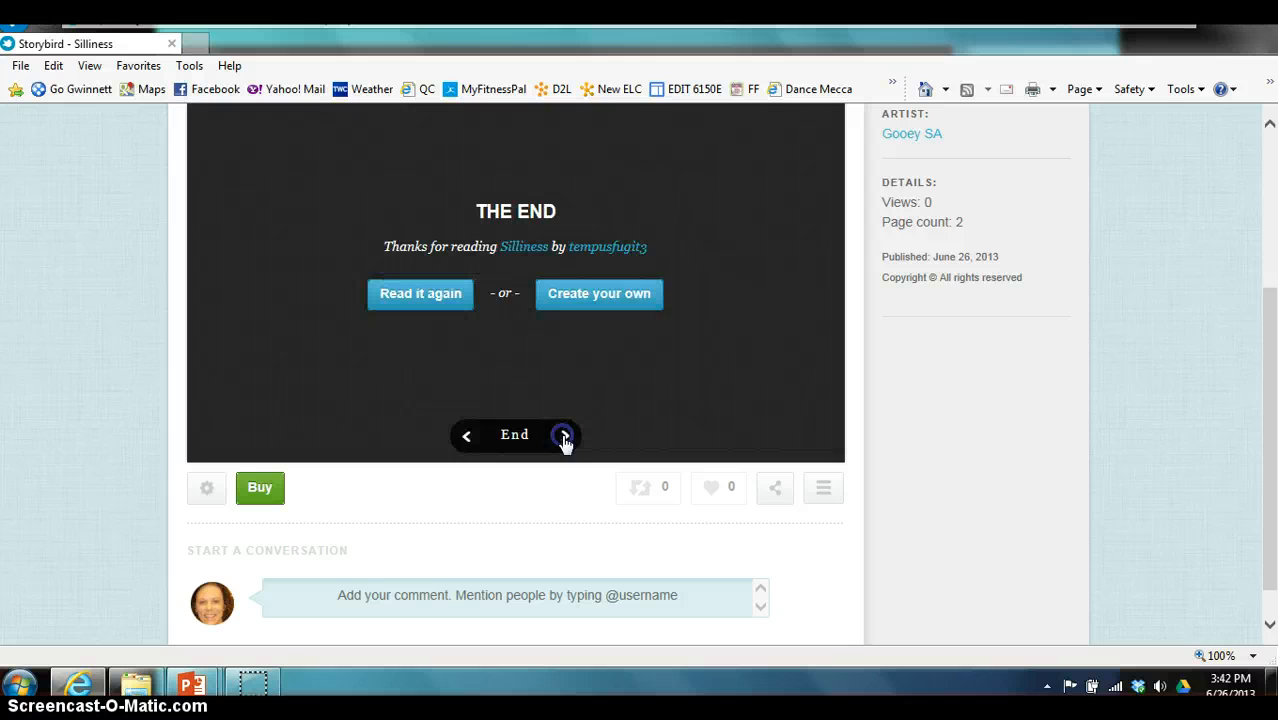
# Step: Open the comment field beneath the story, leave it empty and return to the upper part of the page
pyautogui.scroll(-1, 423, 557)
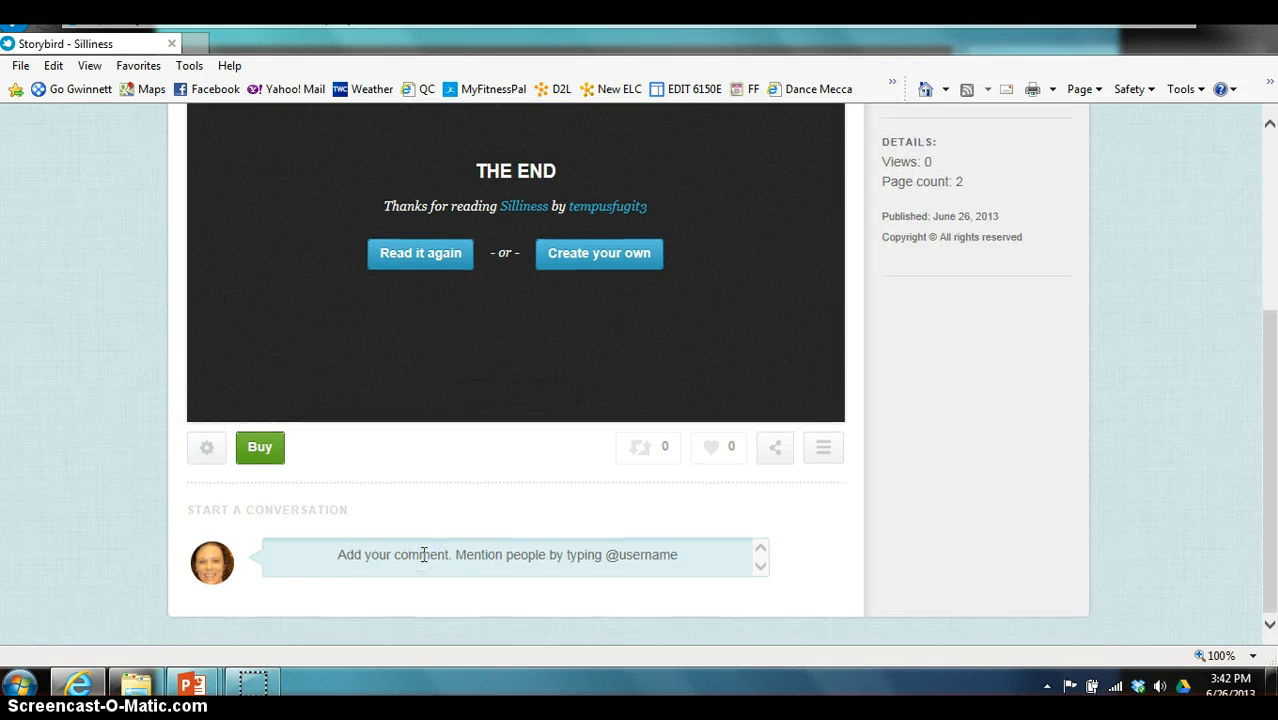
pyautogui.click(423, 556)
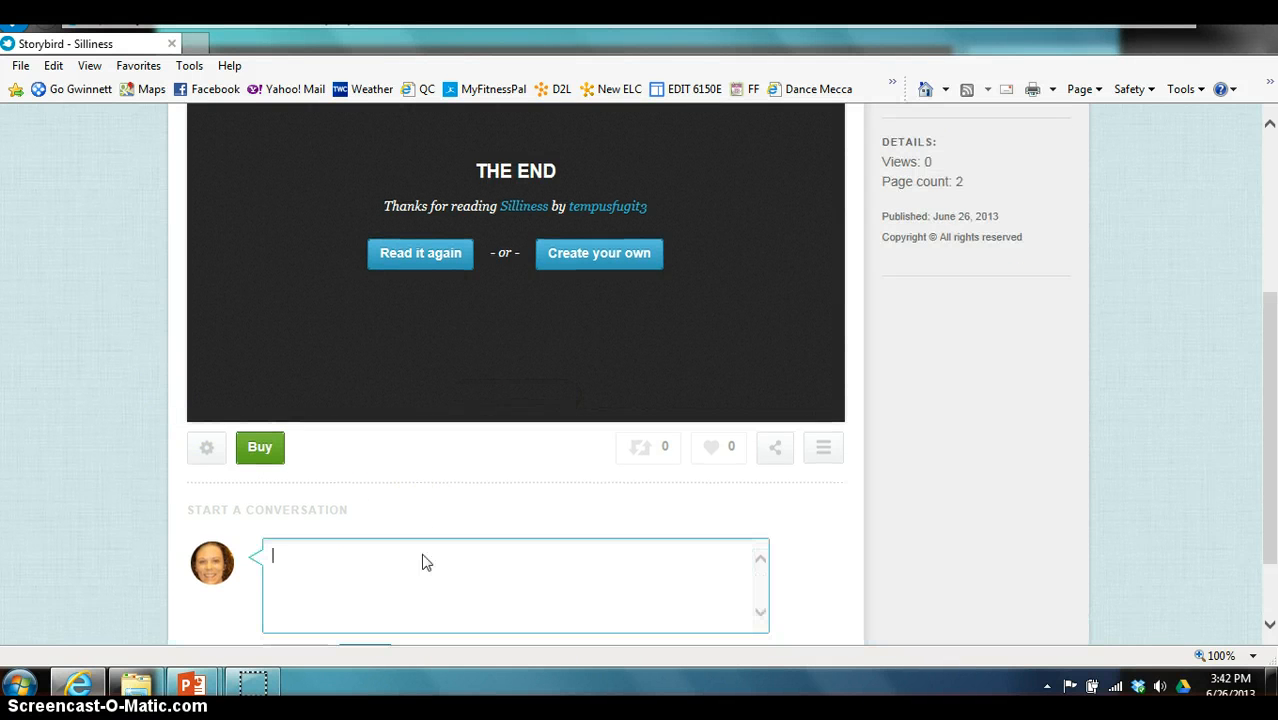
pyautogui.click(57, 470)
pyautogui.scroll(3, 57, 470)
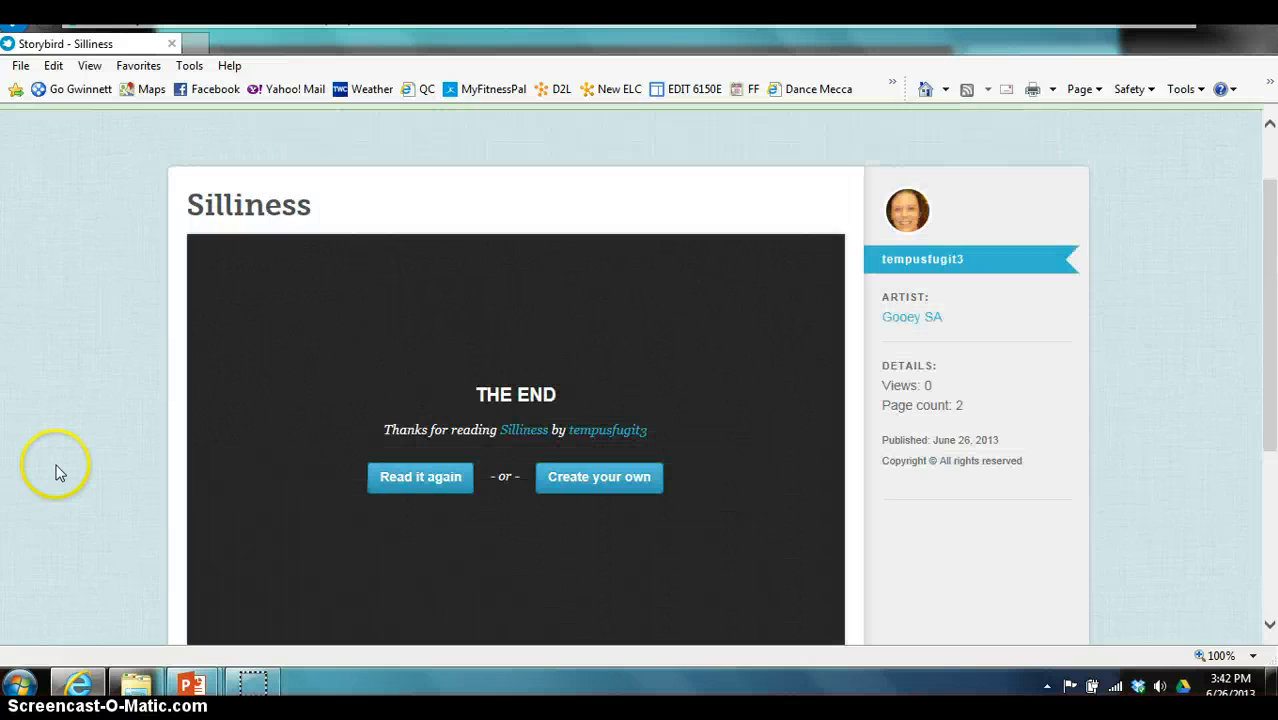
# Step: Open the EDIT 6150e class page and look over its assignments, class library and student list
pyautogui.moveTo(165, 131)
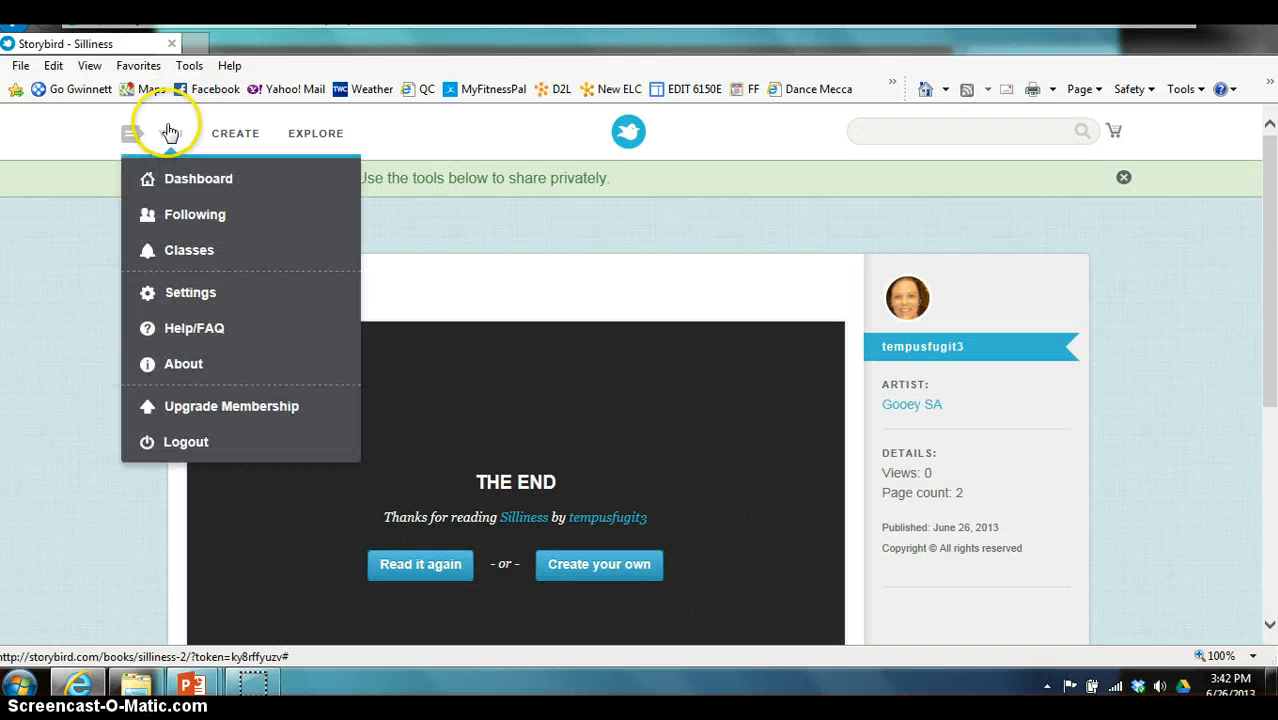
pyautogui.click(189, 262)
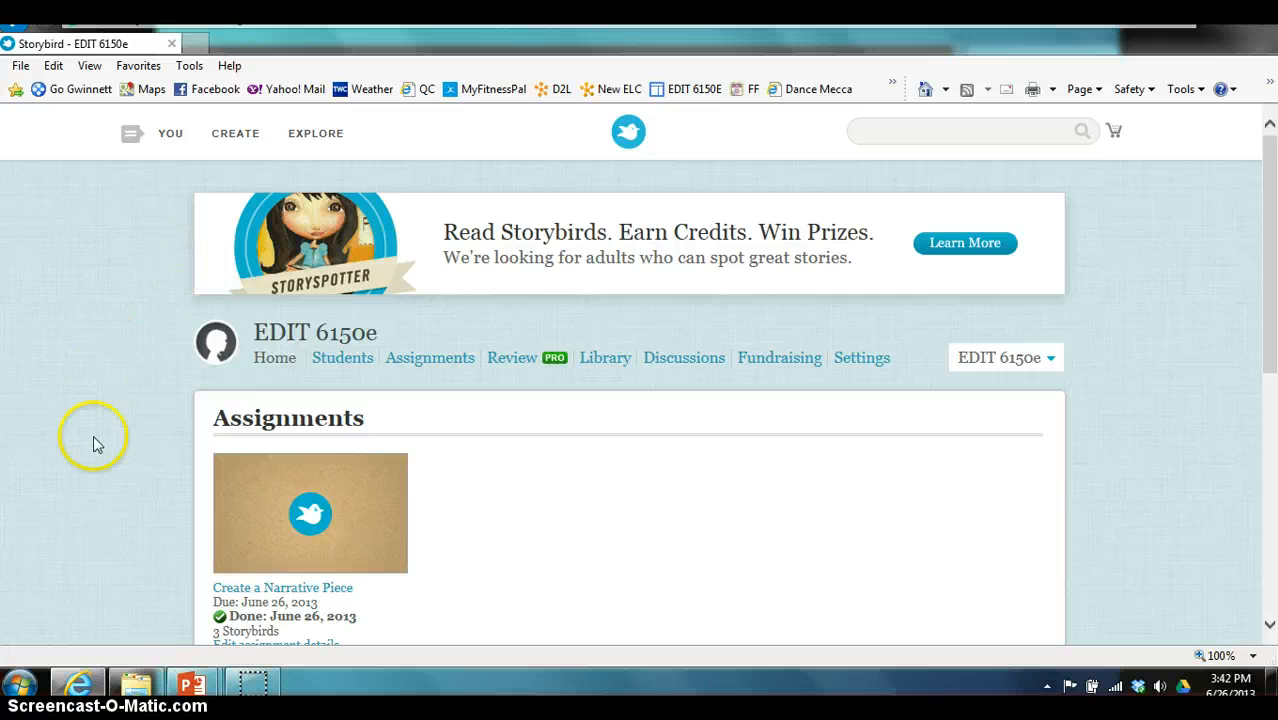
pyautogui.scroll(-3, 93, 438)
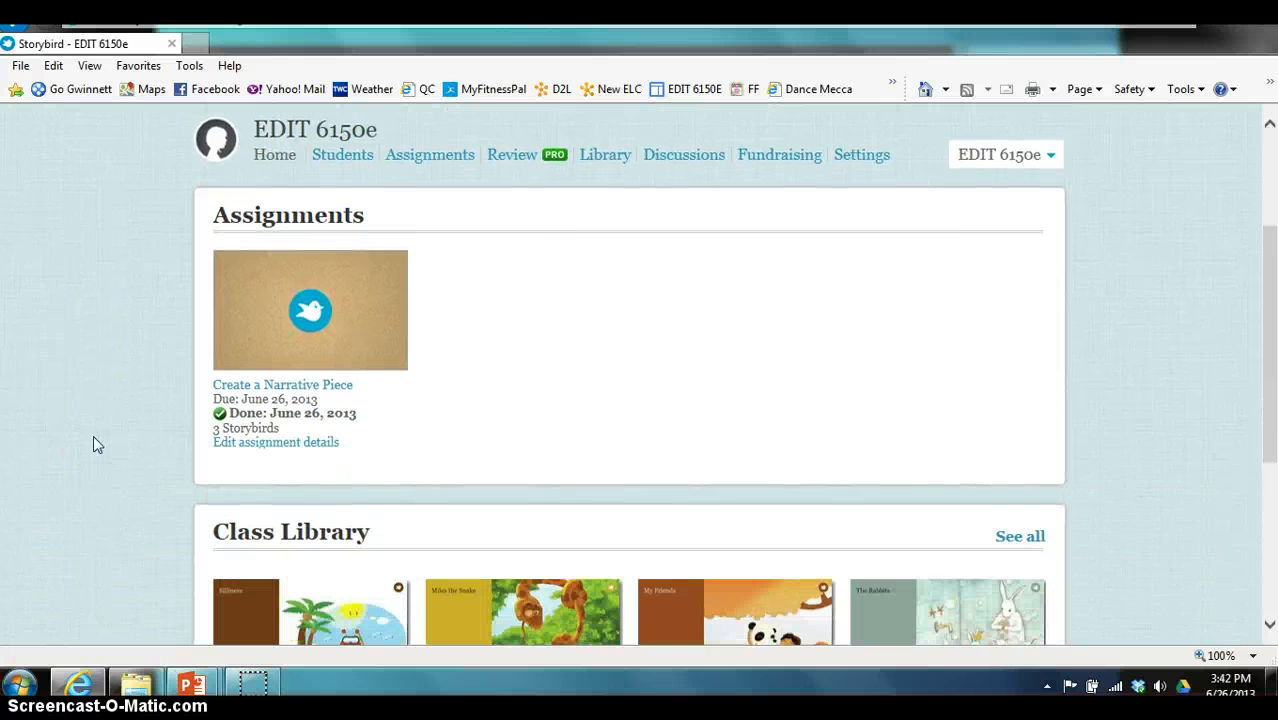
pyautogui.scroll(-4, 93, 437)
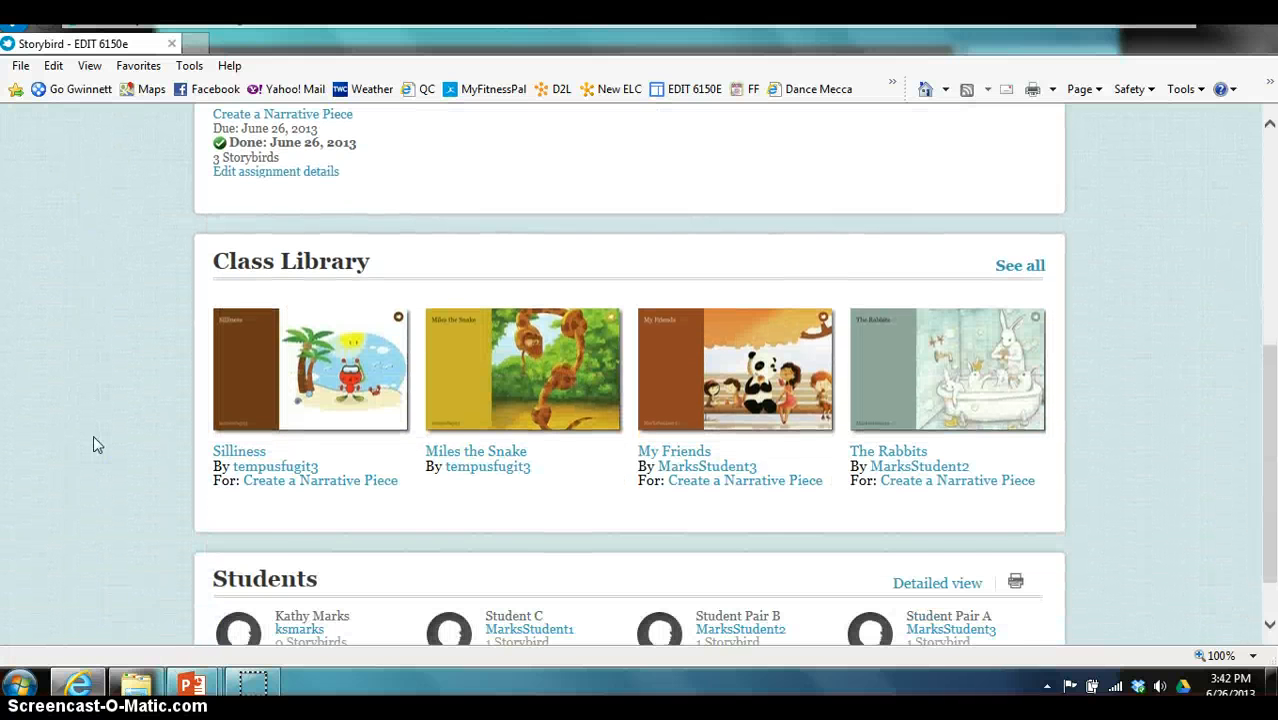
pyautogui.scroll(-1, 93, 445)
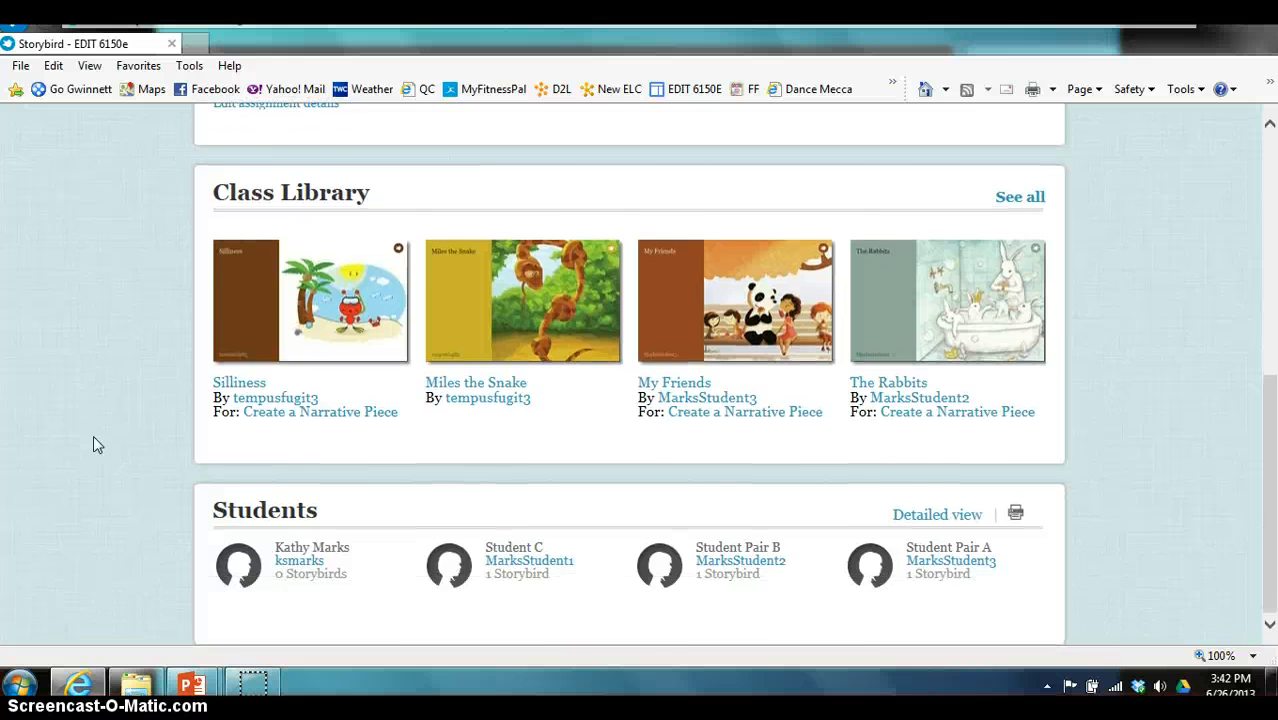
pyautogui.scroll(1, 93, 445)
pyautogui.scroll(5, 93, 445)
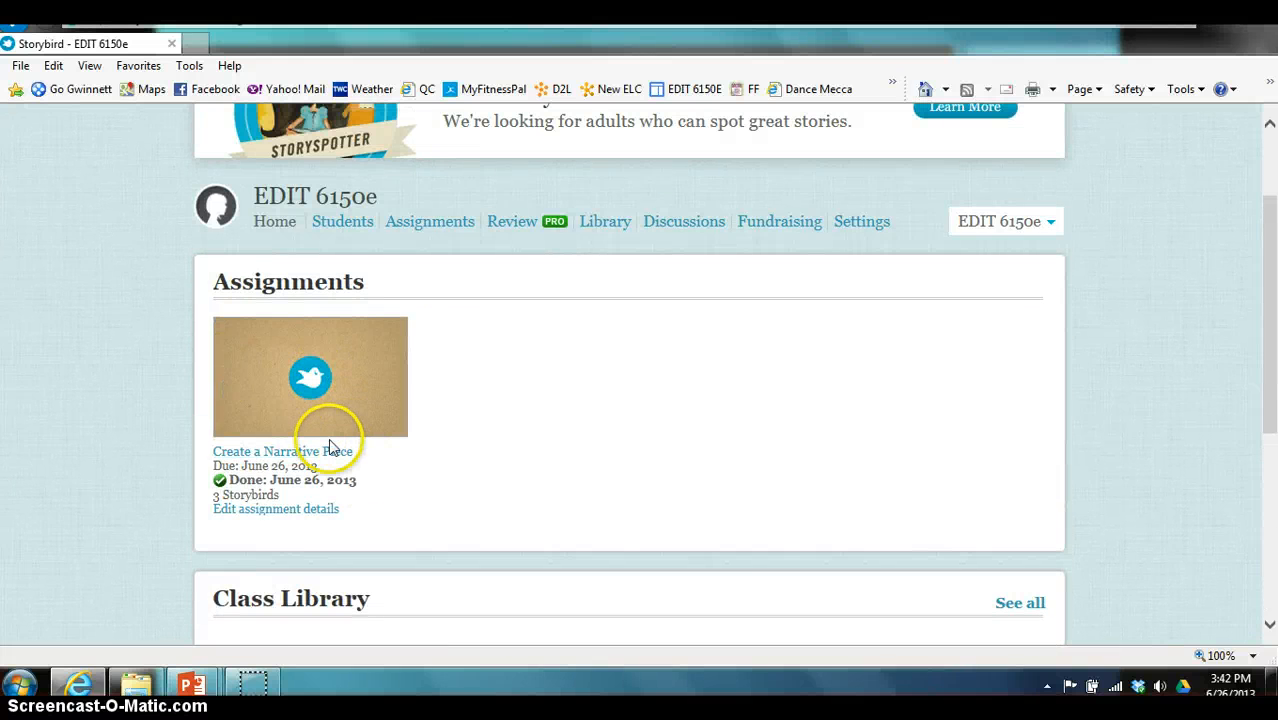
# Step: Open the assignment "Create a Narrative Piece" and open the submitted story "My Friends"
pyautogui.click(331, 450)
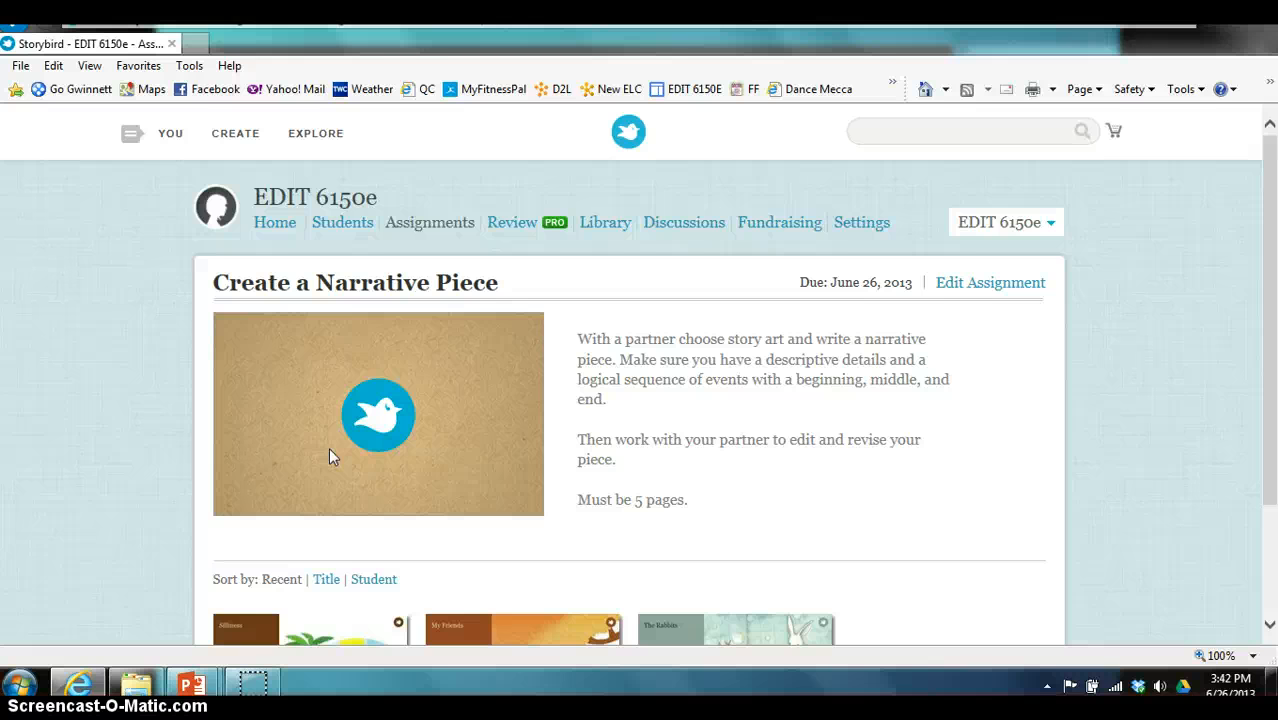
pyautogui.scroll(-3, 330, 450)
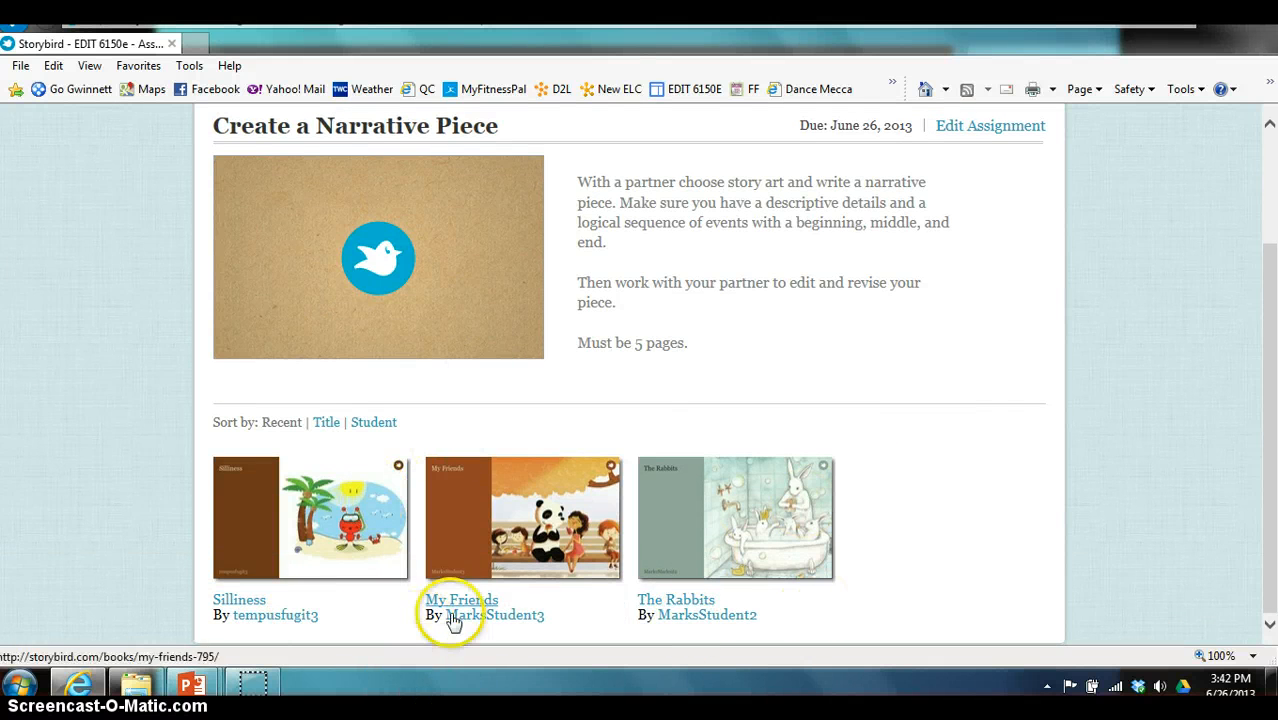
pyautogui.click(505, 566)
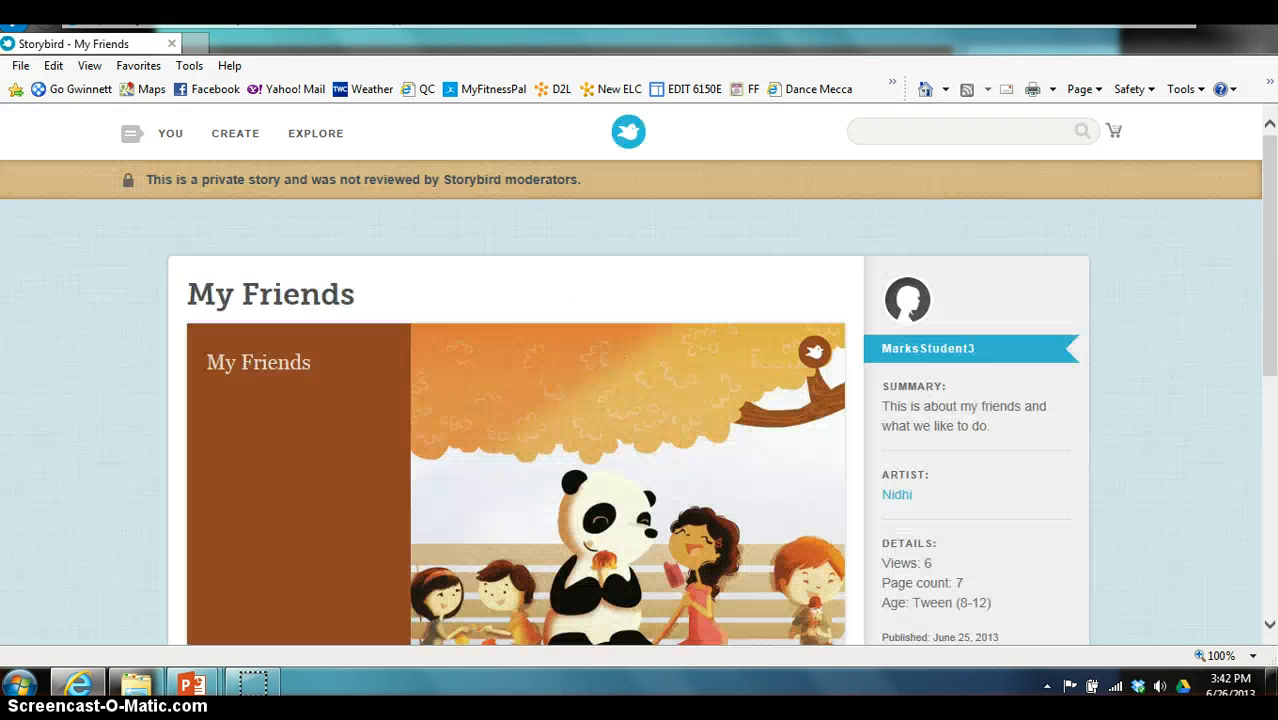
# Step: Page through "My Friends" from the cover to its end screen and look at the comments beneath it
pyautogui.scroll(-4, 502, 560)
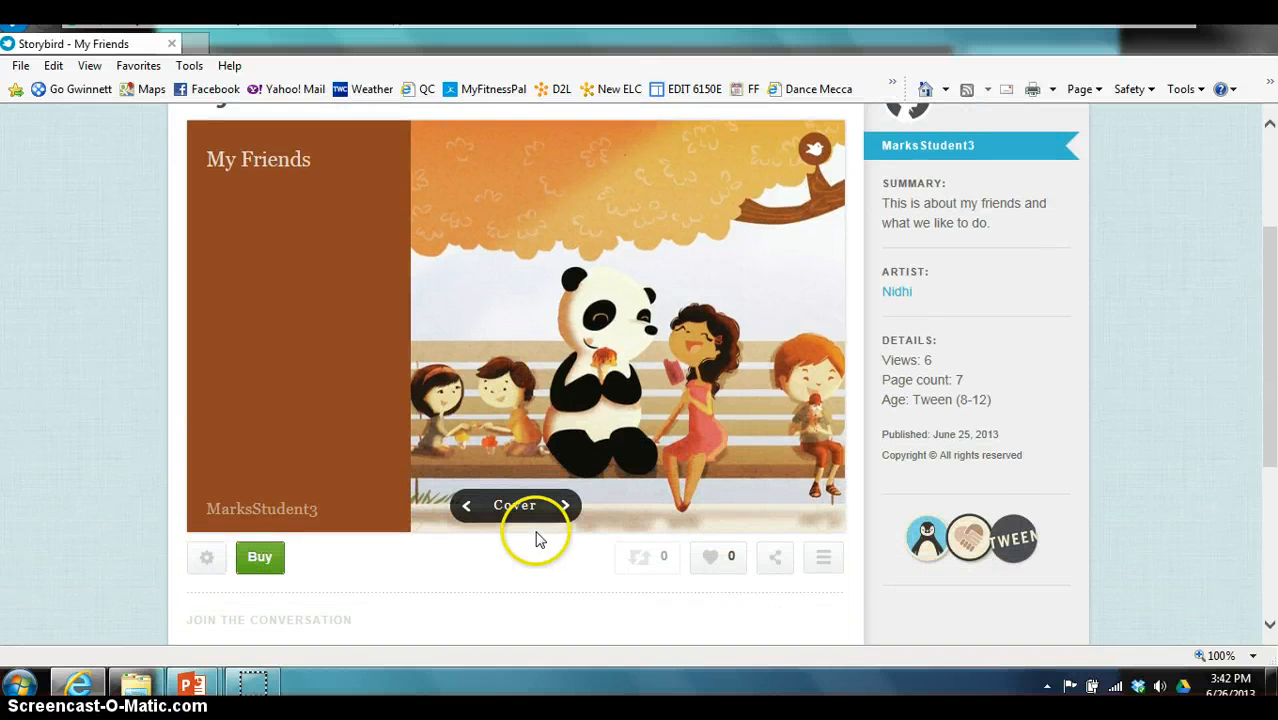
pyautogui.click(565, 507)
pyautogui.click(565, 507)
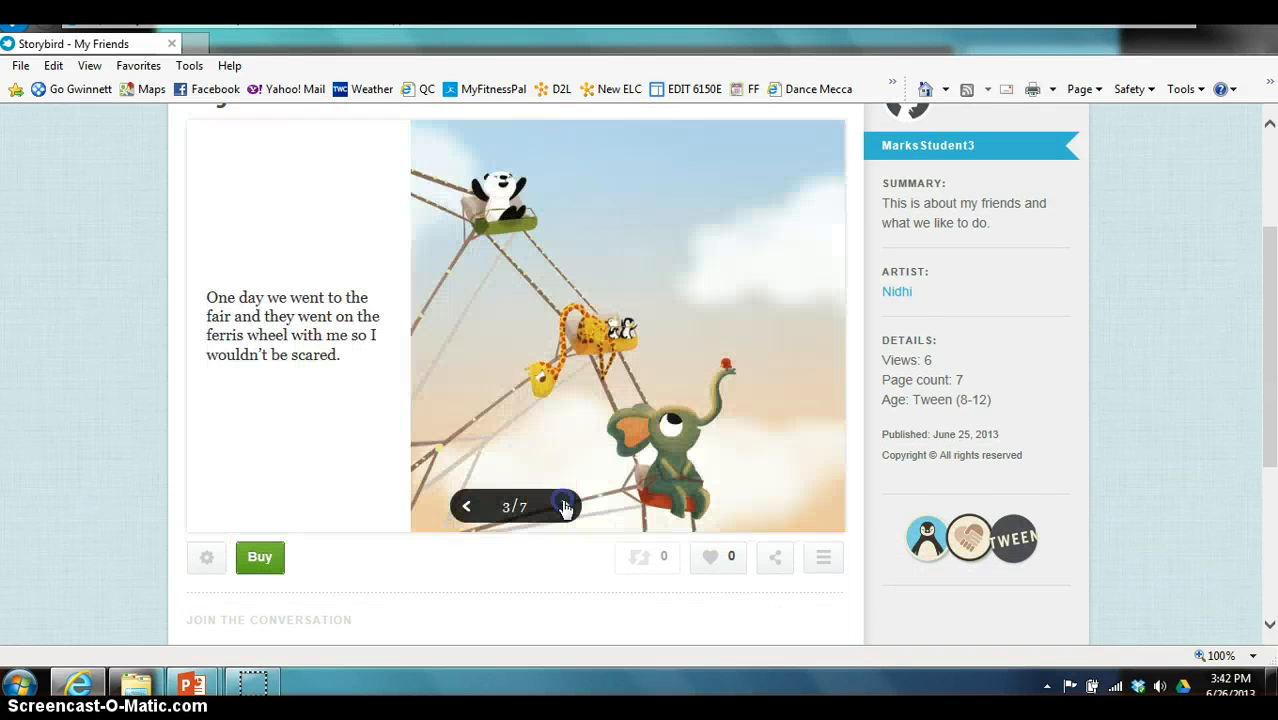
pyautogui.click(565, 507)
pyautogui.click(565, 507)
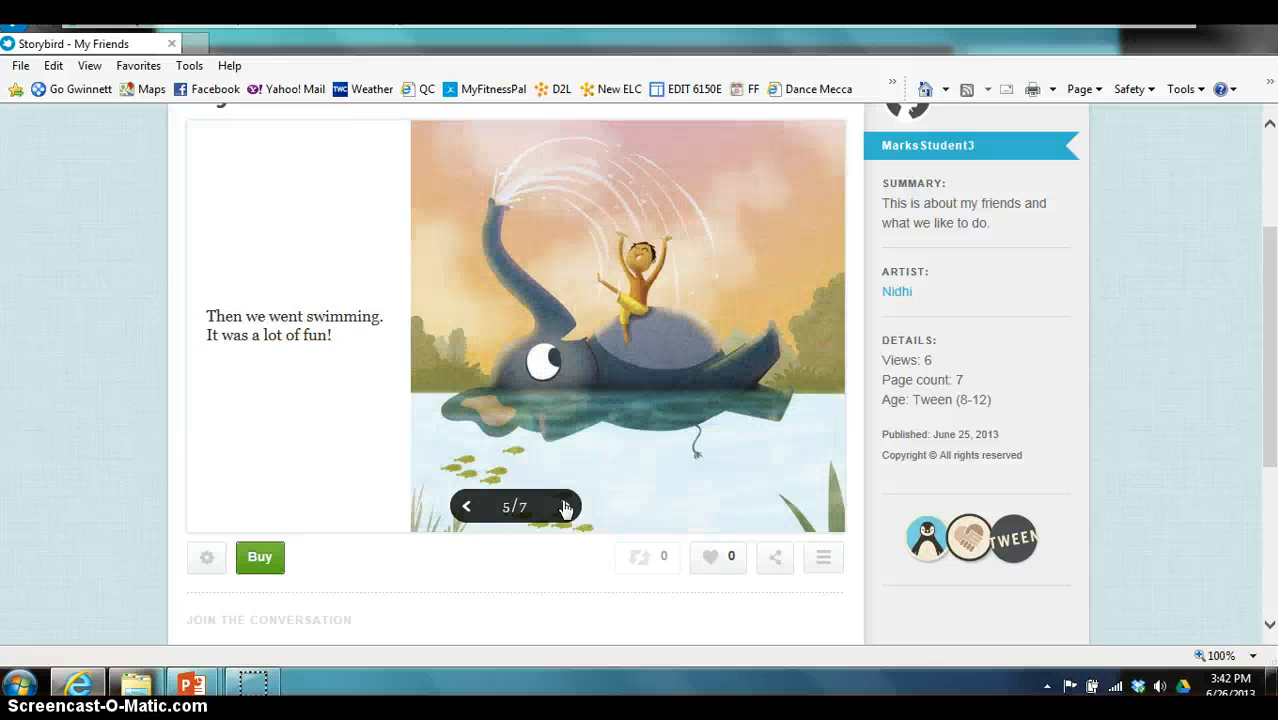
pyautogui.click(565, 507)
pyautogui.click(565, 507)
pyautogui.click(565, 507)
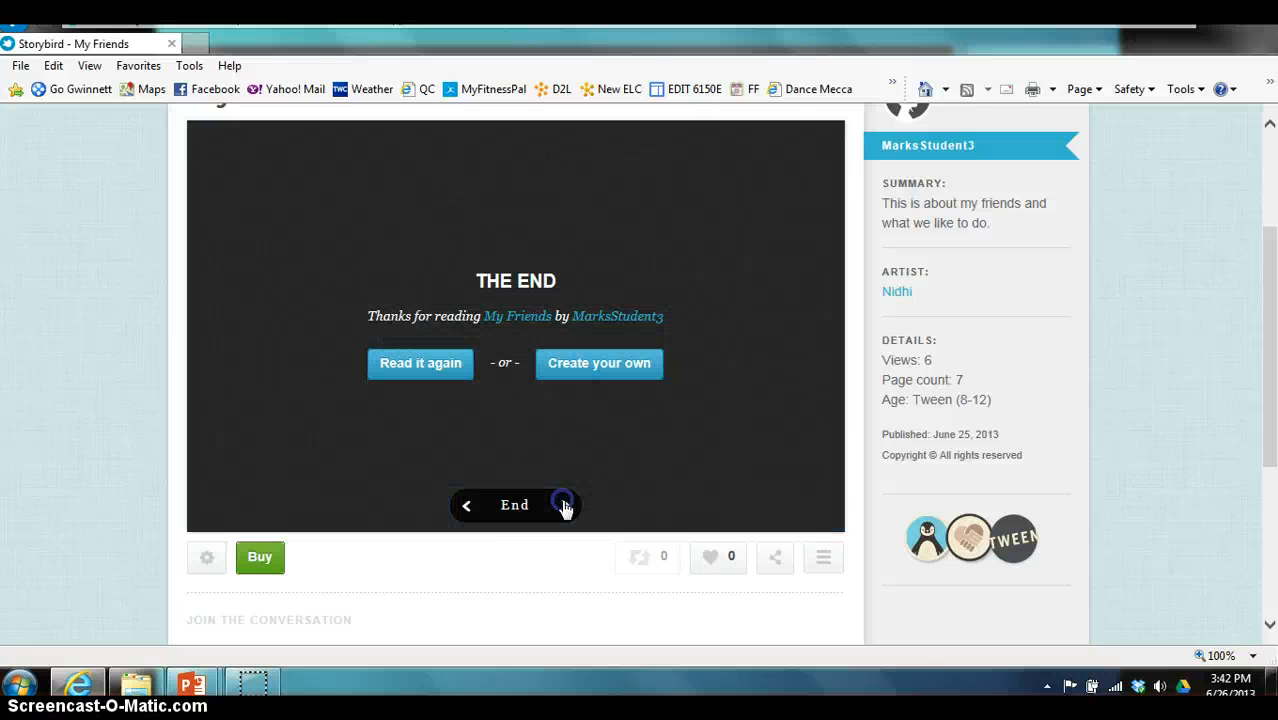
pyautogui.scroll(-3, 33, 550)
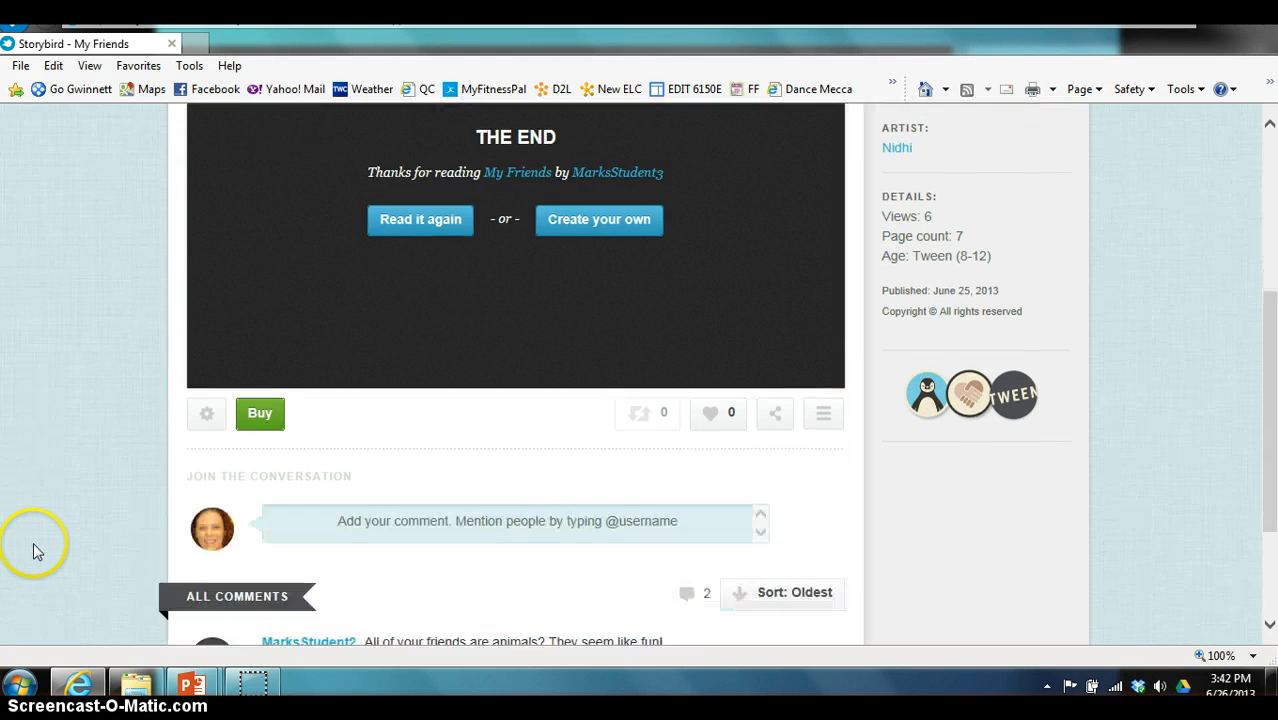
# Step: Return to the class page and open "The Rabbits" from the class library
pyautogui.scroll(5, 33, 550)
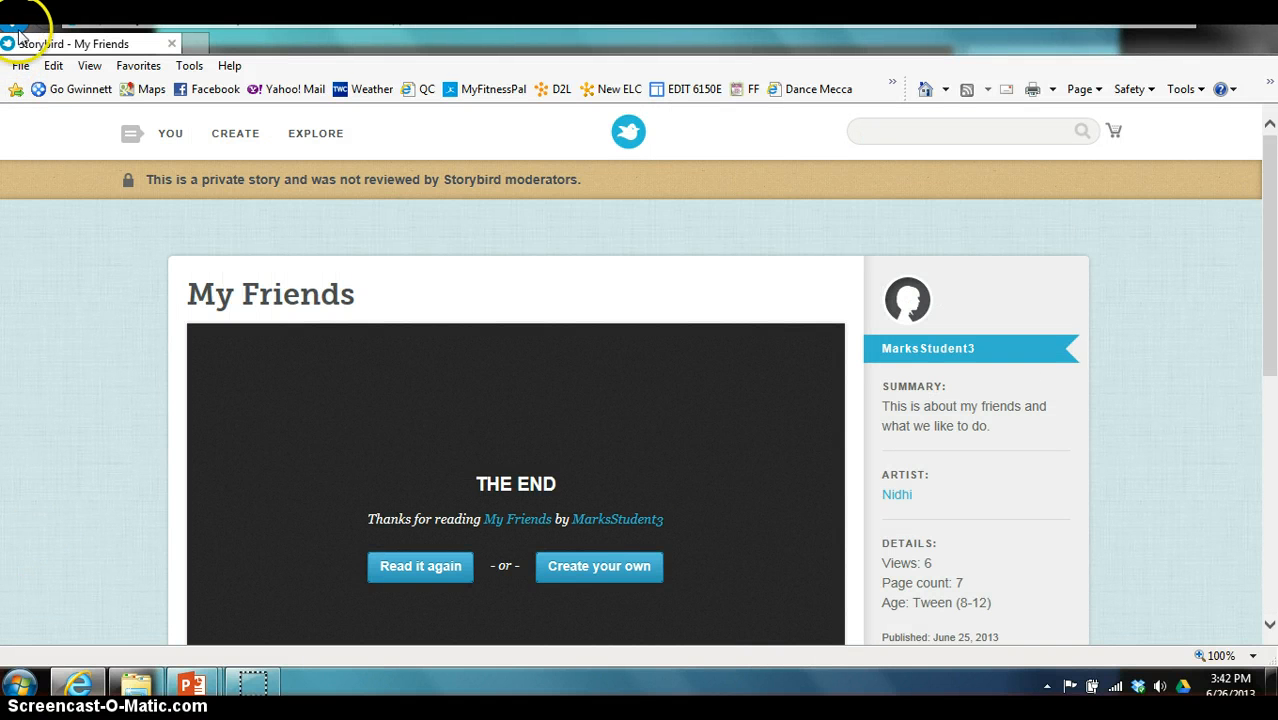
pyautogui.click(168, 135)
pyautogui.click(182, 258)
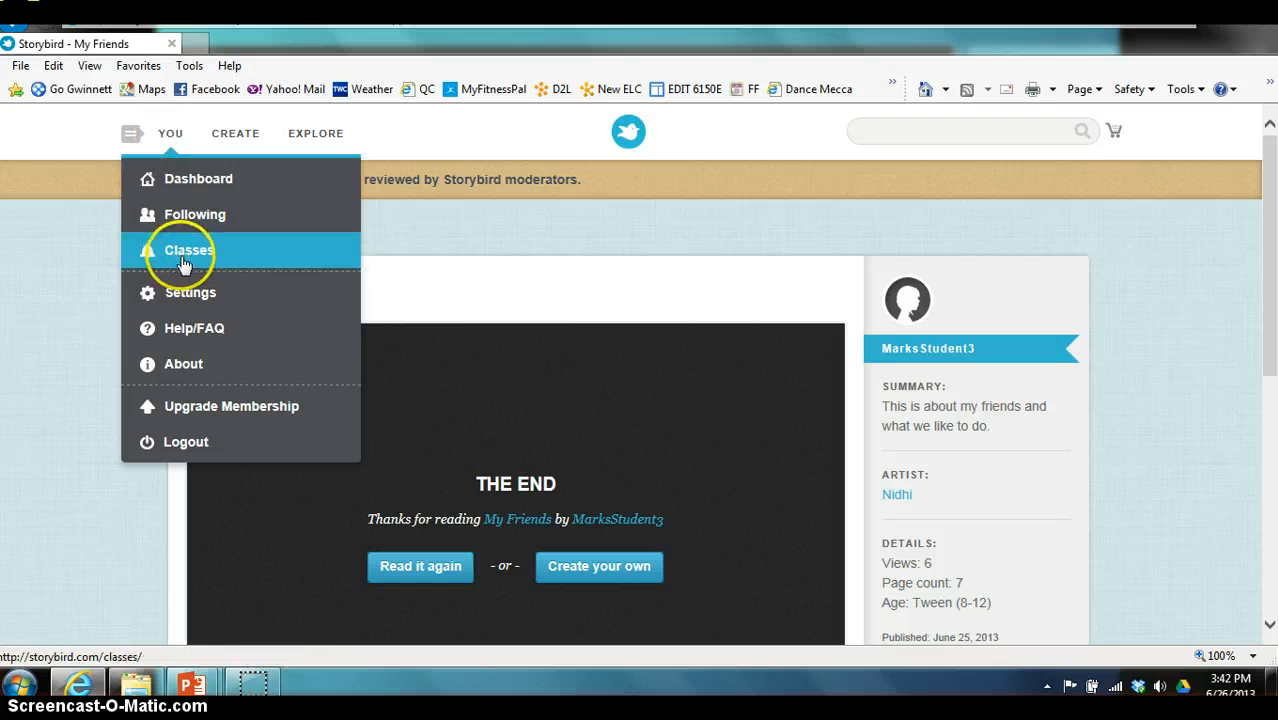
pyautogui.scroll(-5, 300, 430)
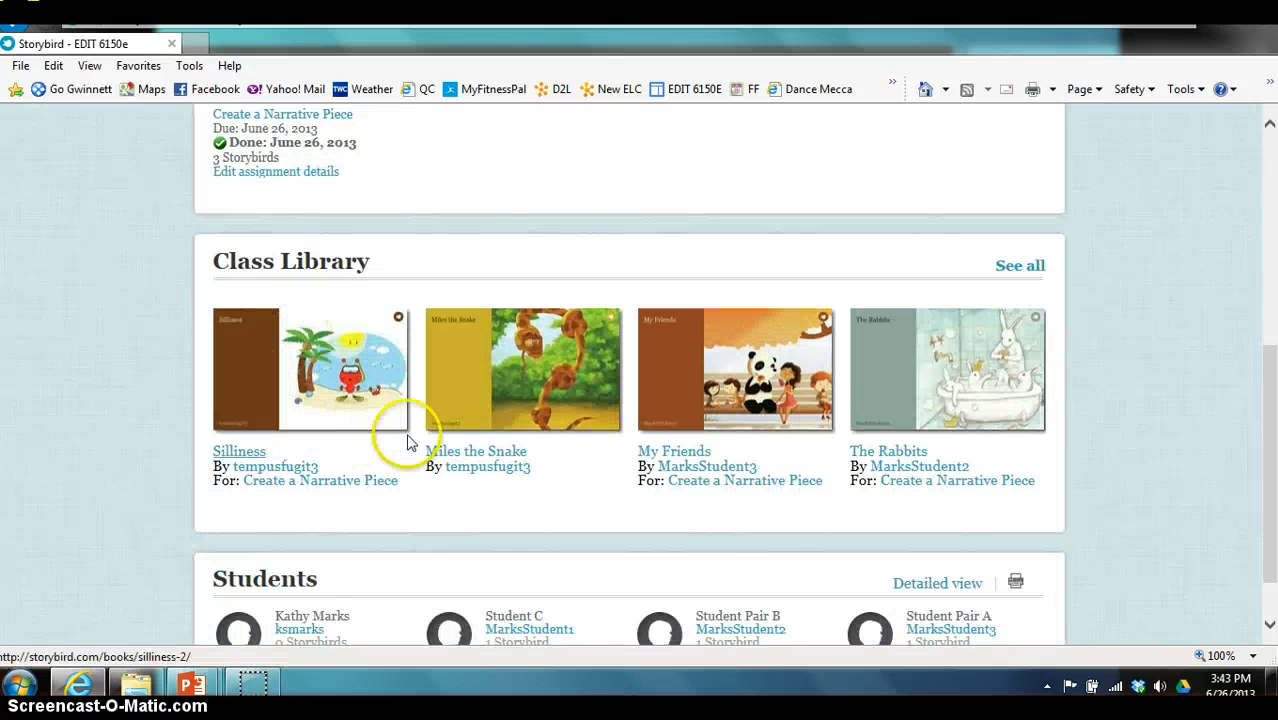
pyautogui.click(984, 374)
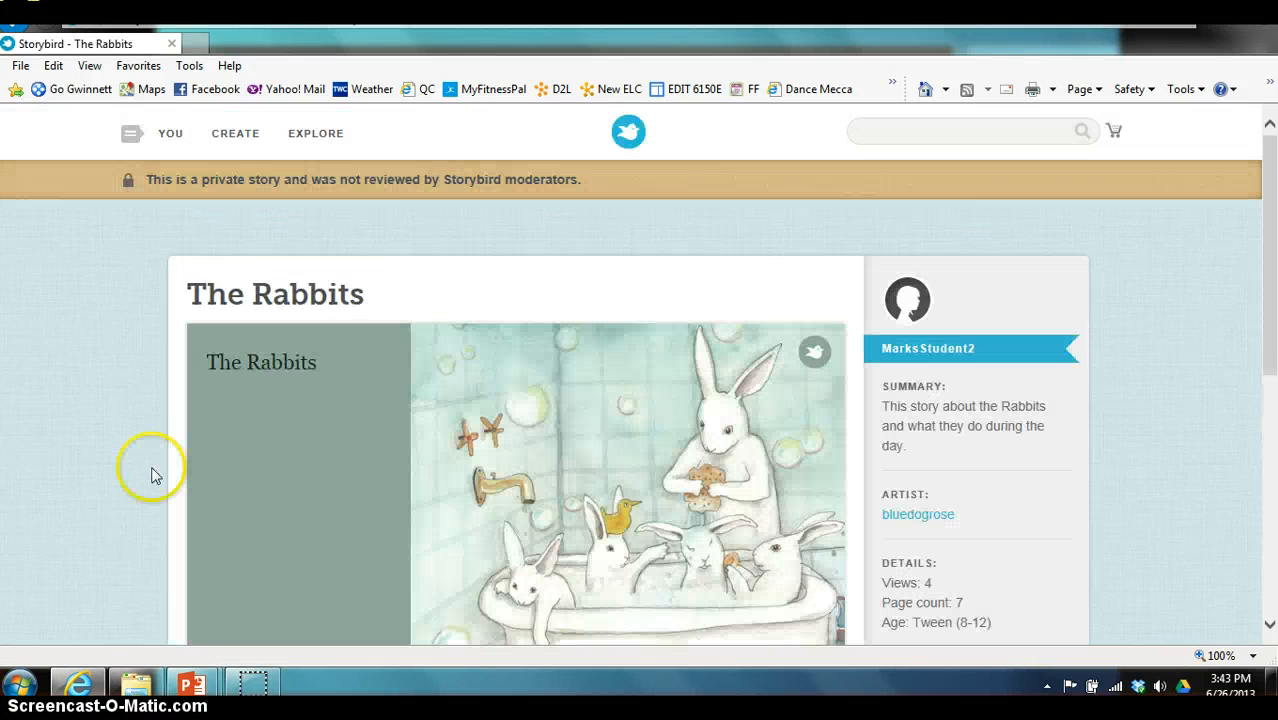
# Step: Page through "The Rabbits" from the cover to its end screen and look at the comments beneath it
pyautogui.scroll(-3, 153, 473)
pyautogui.moveTo(471, 599)
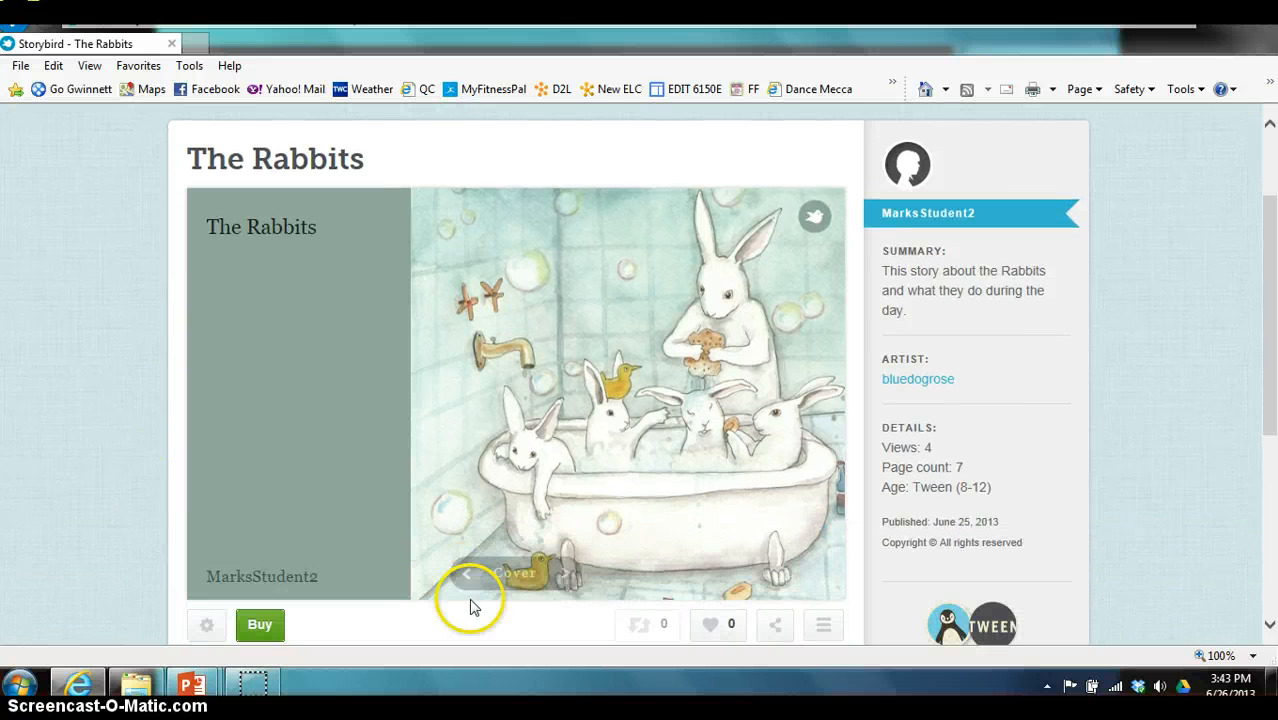
pyautogui.click(564, 574)
pyautogui.click(564, 574)
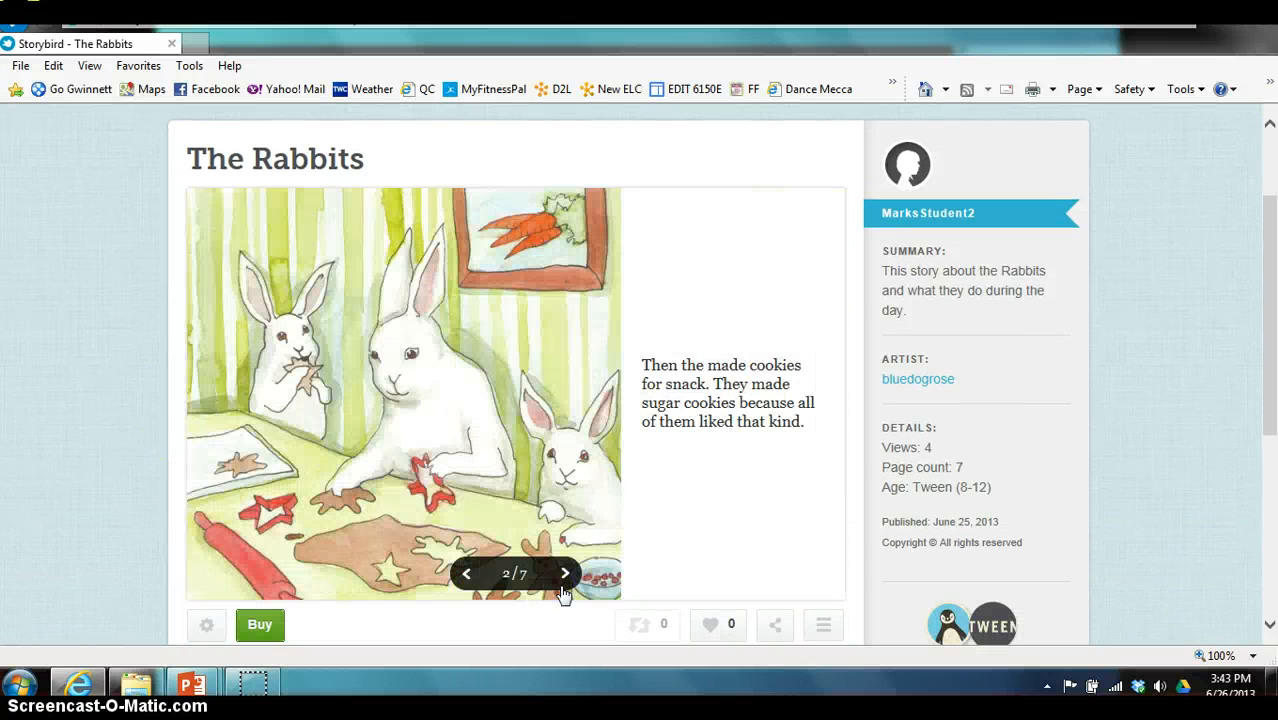
pyautogui.click(564, 574)
pyautogui.click(562, 588)
pyautogui.click(562, 588)
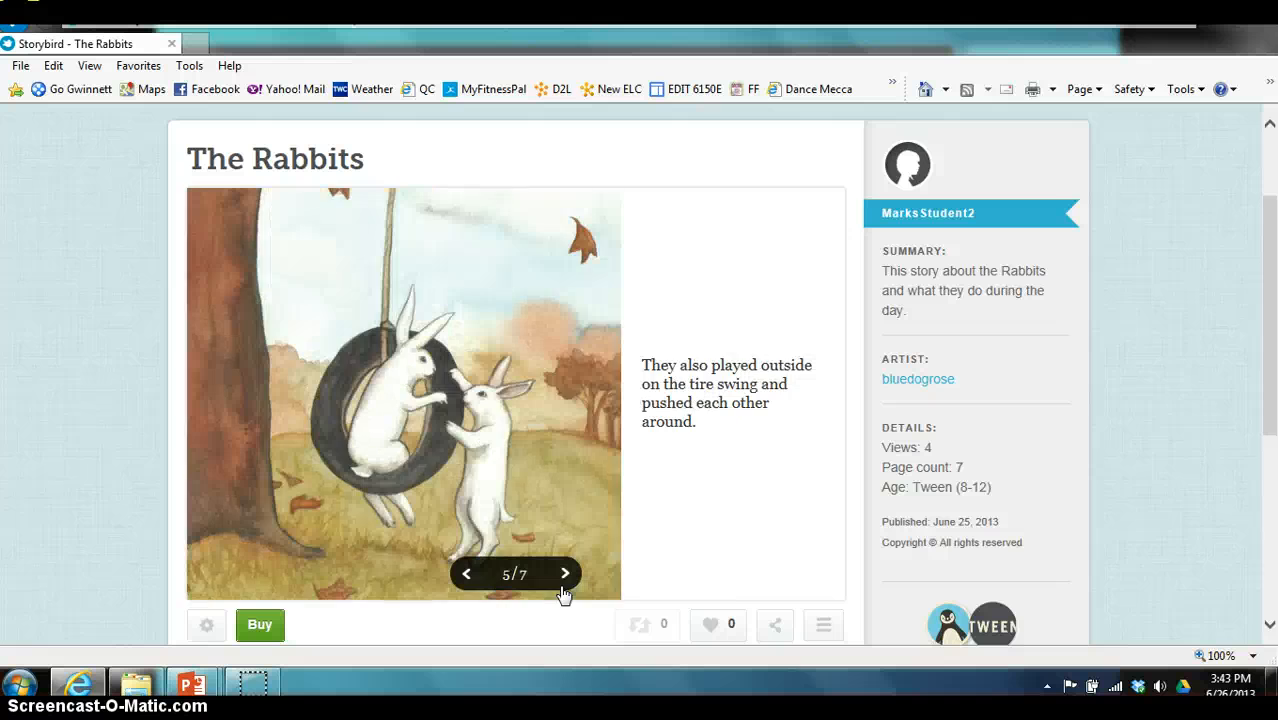
pyautogui.click(562, 588)
pyautogui.click(562, 588)
pyautogui.click(562, 588)
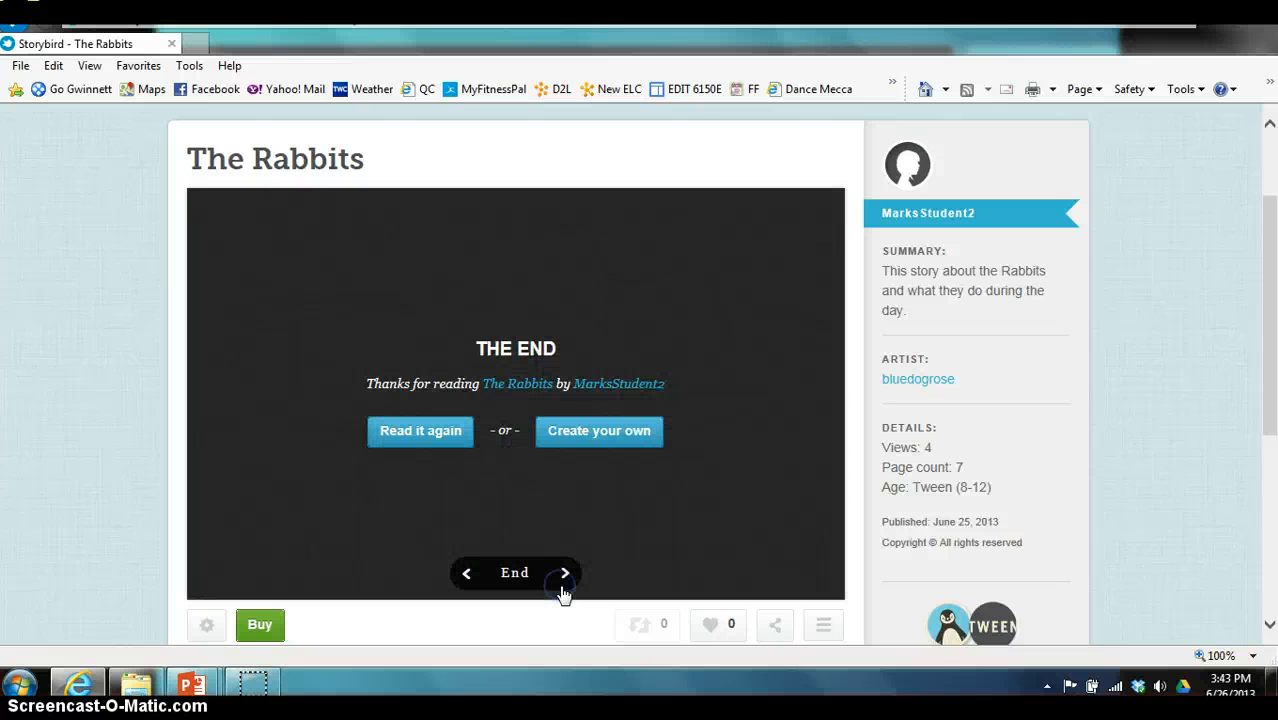
pyautogui.scroll(-3, 30, 425)
pyautogui.scroll(-5, 30, 425)
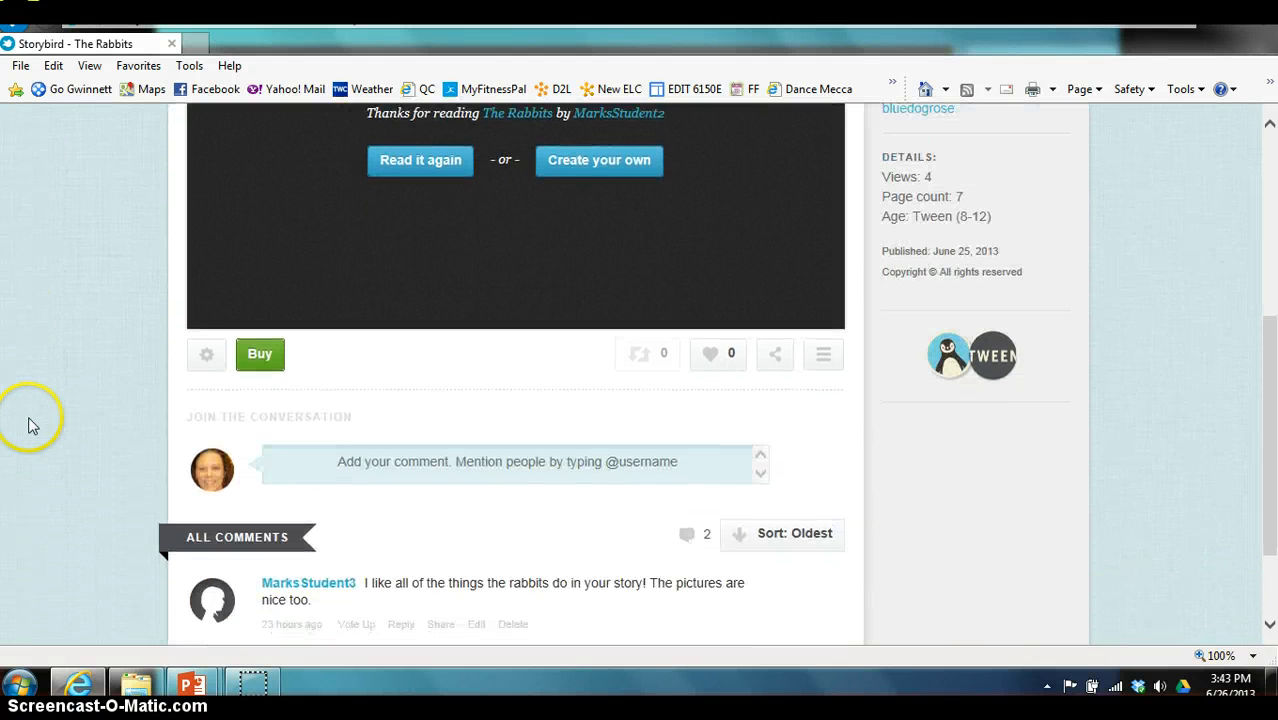
pyautogui.scroll(10, 30, 425)
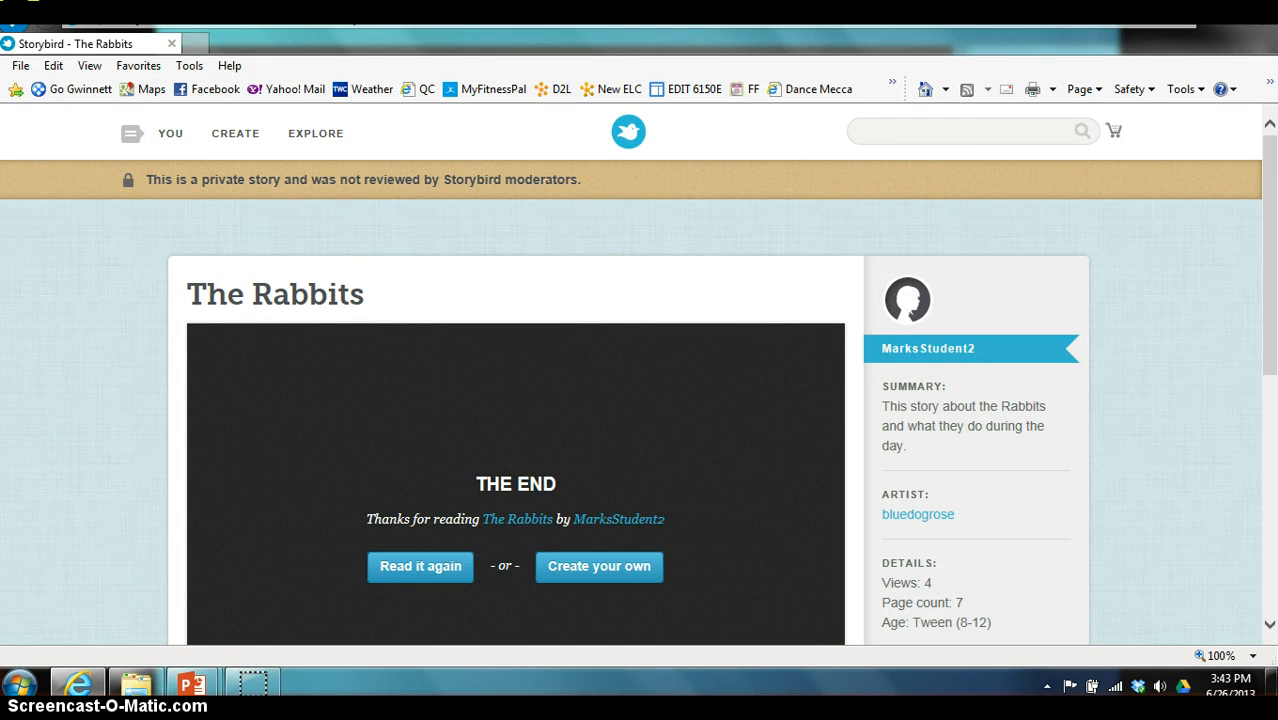
# Step: Switch to the PowerPoint slide show and advance from "Take a Tour!" to the "Lessons Learned" slide
pyautogui.hotkey('alt', 'Tab')
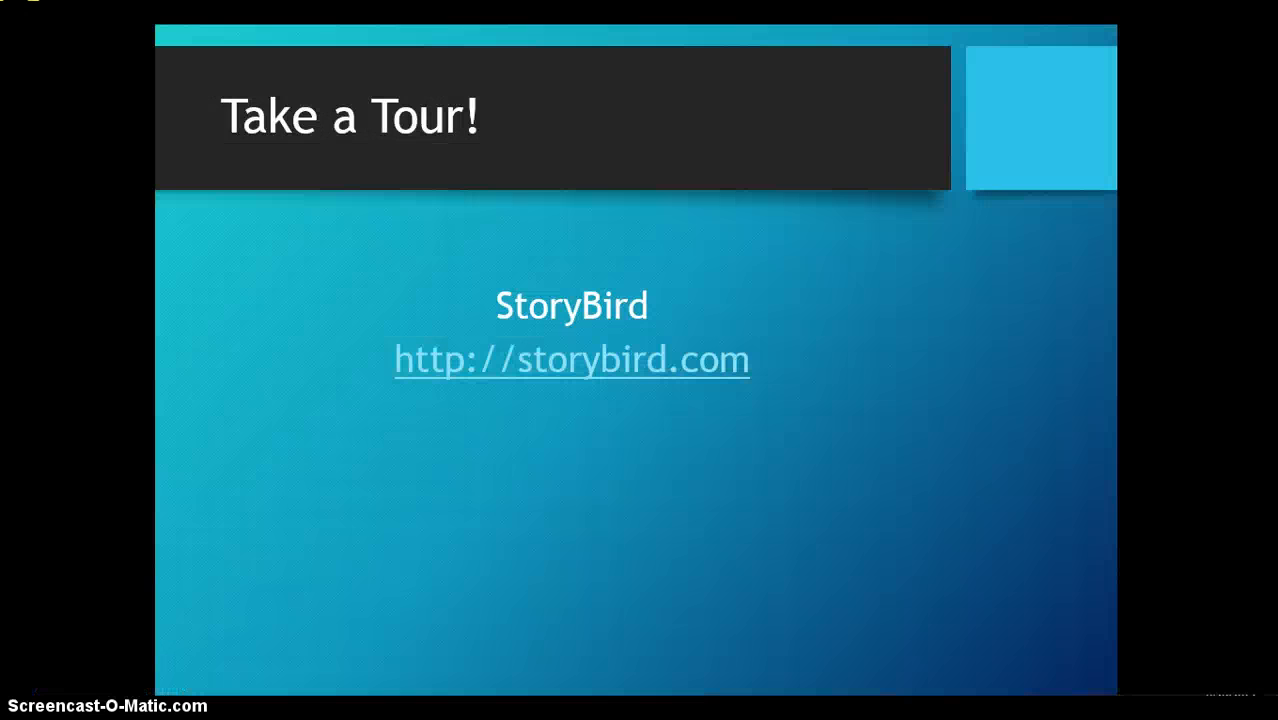
pyautogui.click(268, 497)
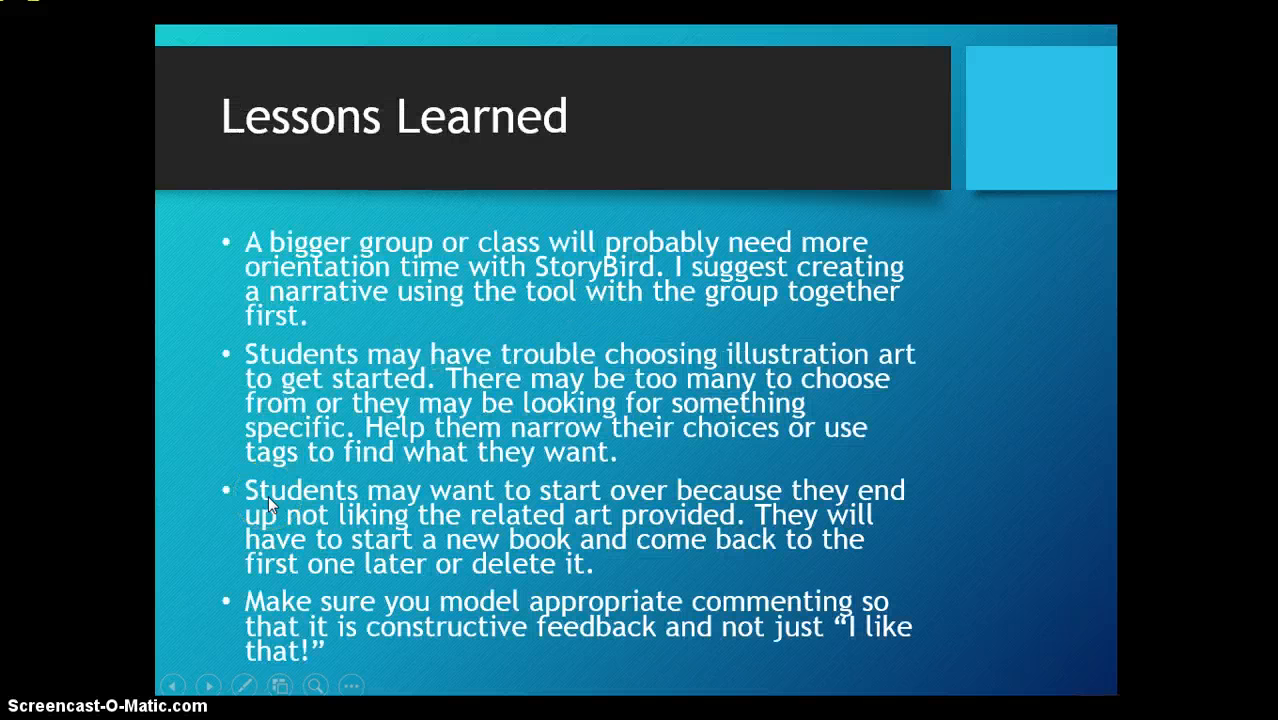